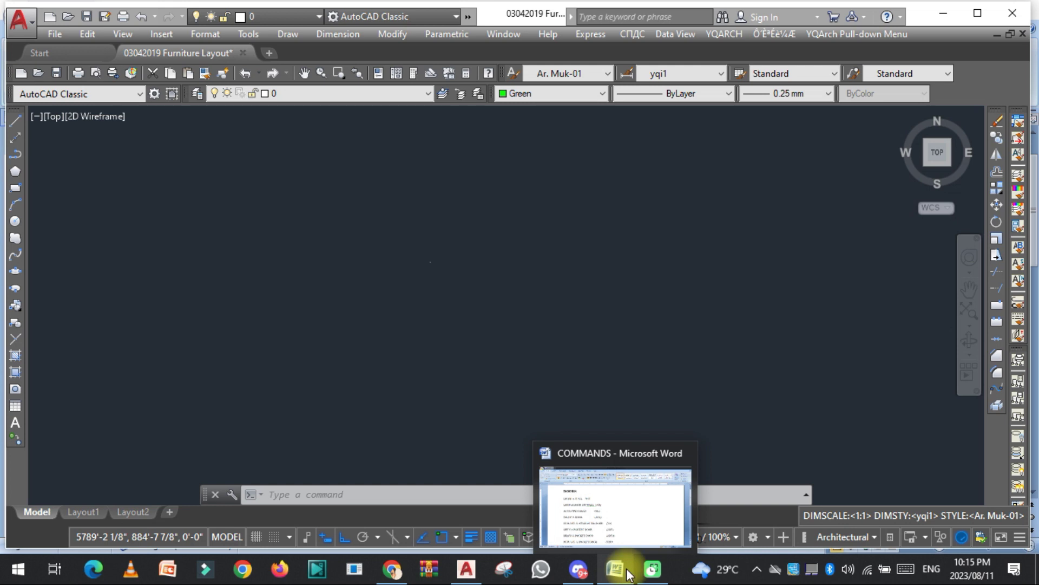
Step: Review the door commands from DRAW A WALL onward in the Word list, then return to the drawing
{"action": "left_click", "coordinate": [627, 573]}
{"action": "mouse_move", "coordinate": [153, 211]}
{"action": "left_mouse_down"}
{"action": "mouse_move", "coordinate": [332, 271]}
{"action": "mouse_move", "coordinate": [502, 484]}
{"action": "left_mouse_up"}
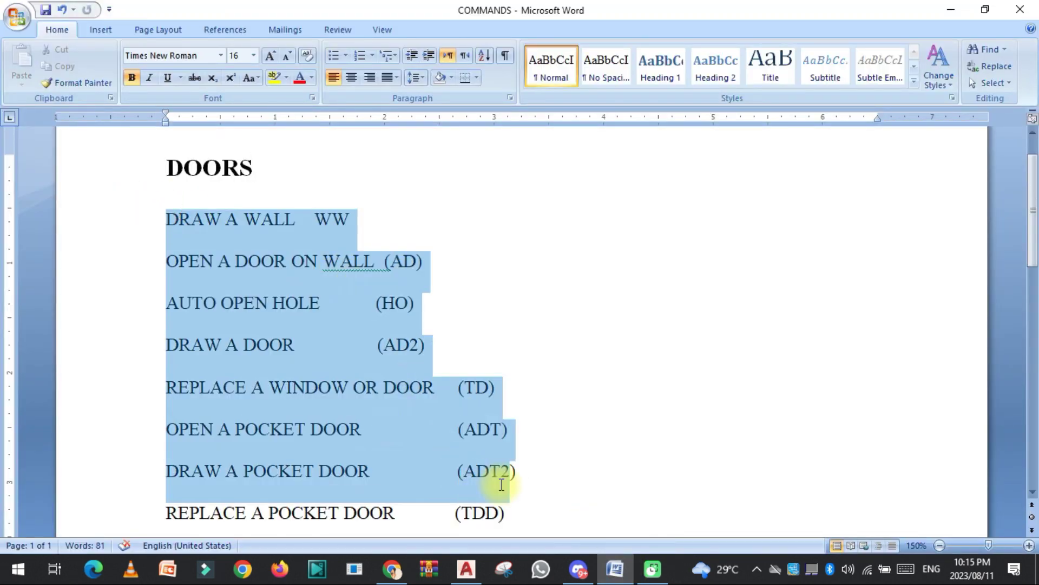
{"action": "left_click", "coordinate": [363, 240]}
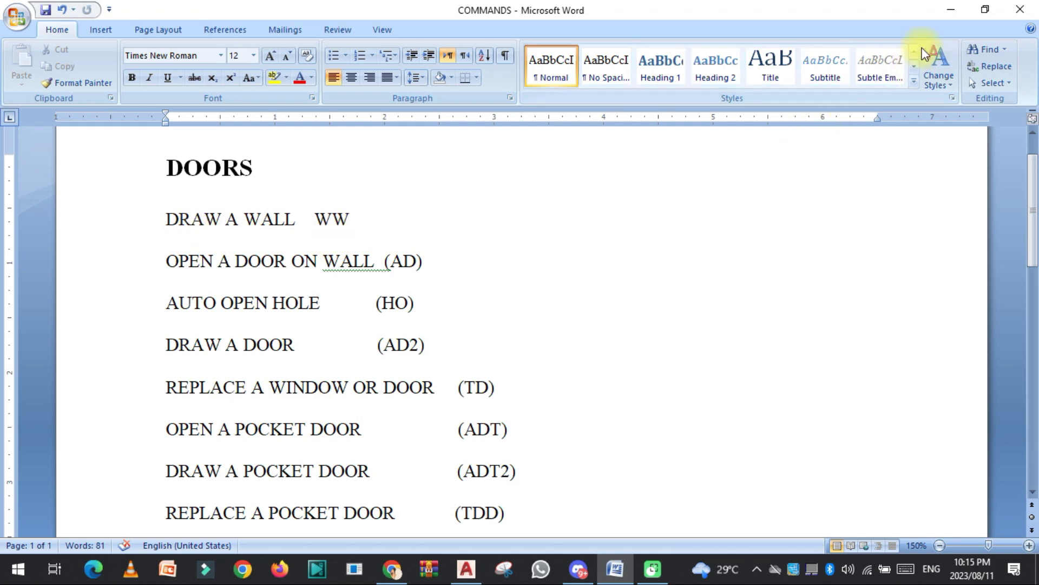
{"action": "left_click", "coordinate": [951, 10]}
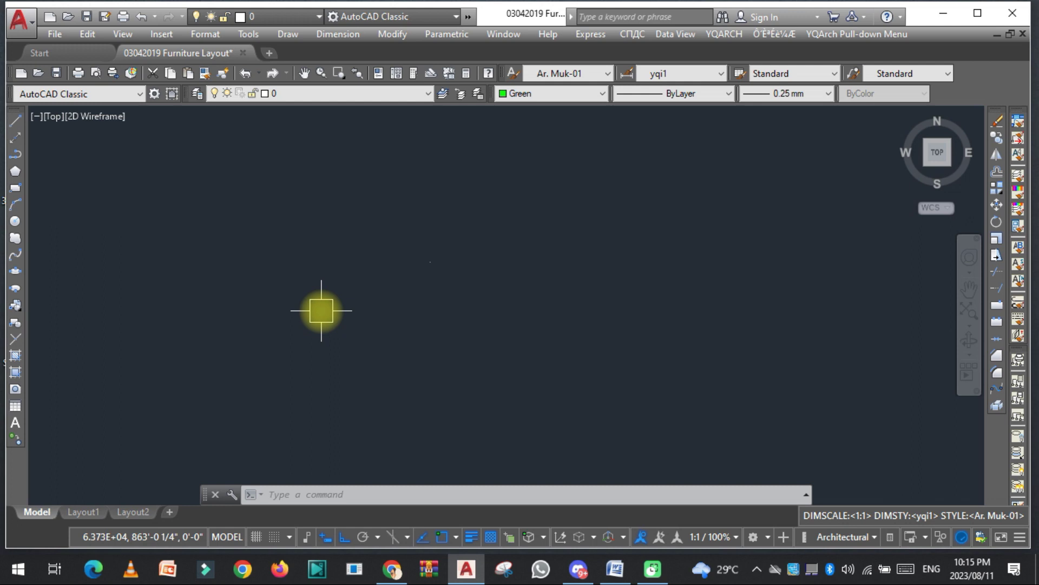
Step: Start the W wall command with wall thickness set to 8
{"action": "key", "text": "Escape"}
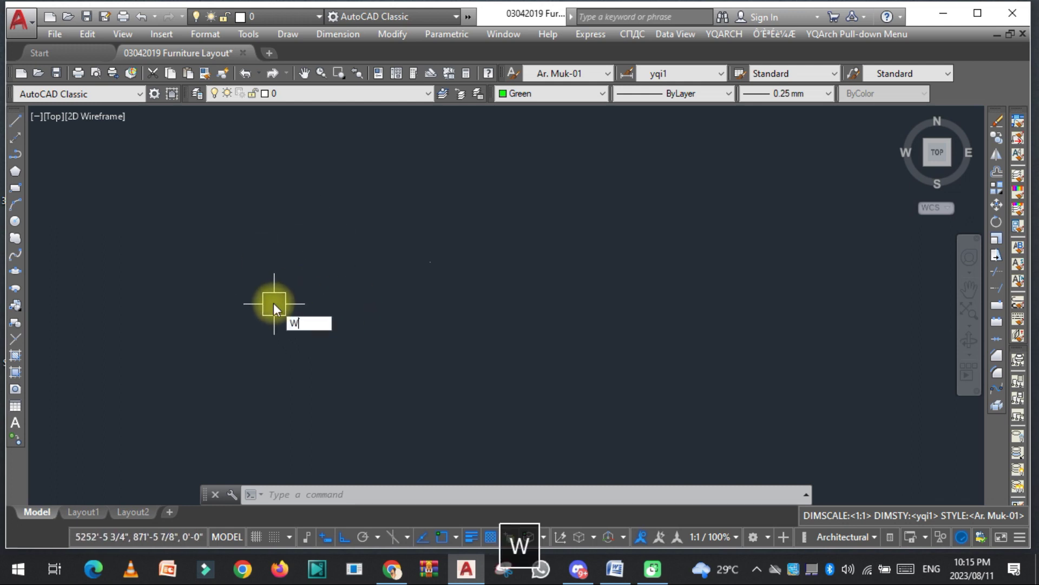
{"action": "type", "text": "W"}
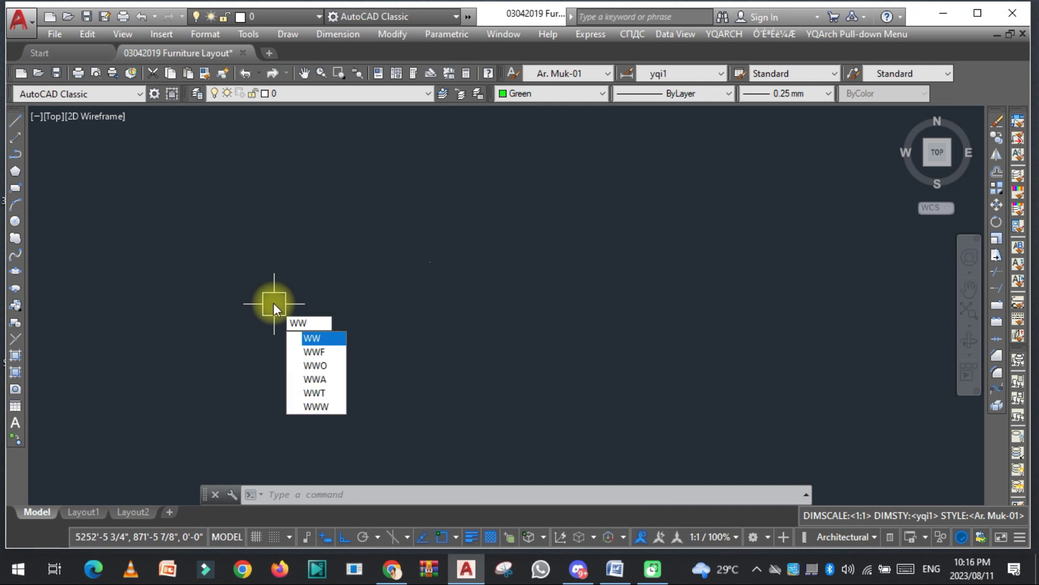
{"action": "key", "text": "space"}
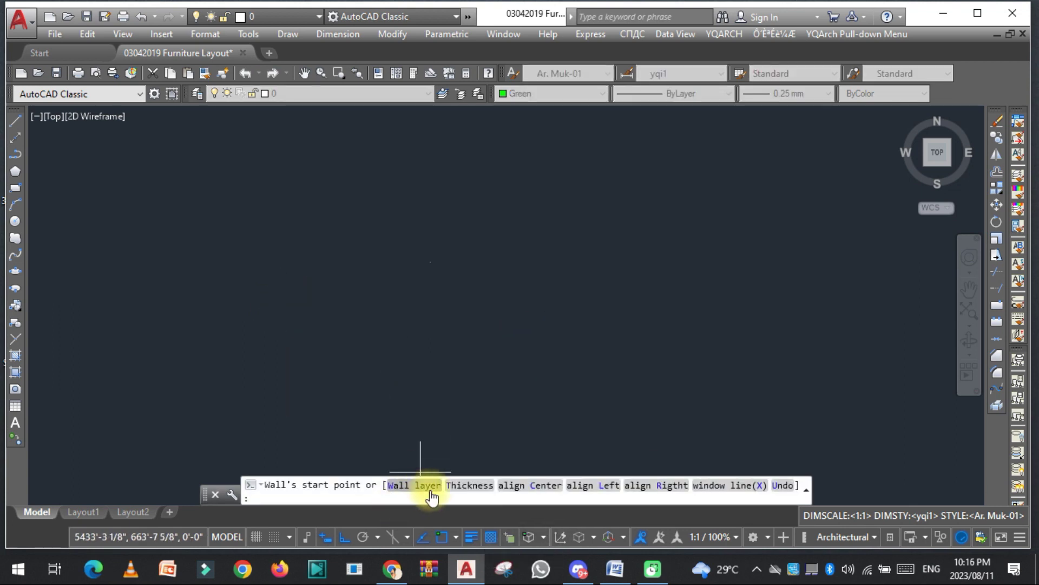
{"action": "left_click", "coordinate": [468, 485]}
{"action": "left_click_drag", "start_coordinate": [484, 162], "coordinate": [304, 167]}
{"action": "type", "text": "8"}
{"action": "left_click", "coordinate": [320, 392]}
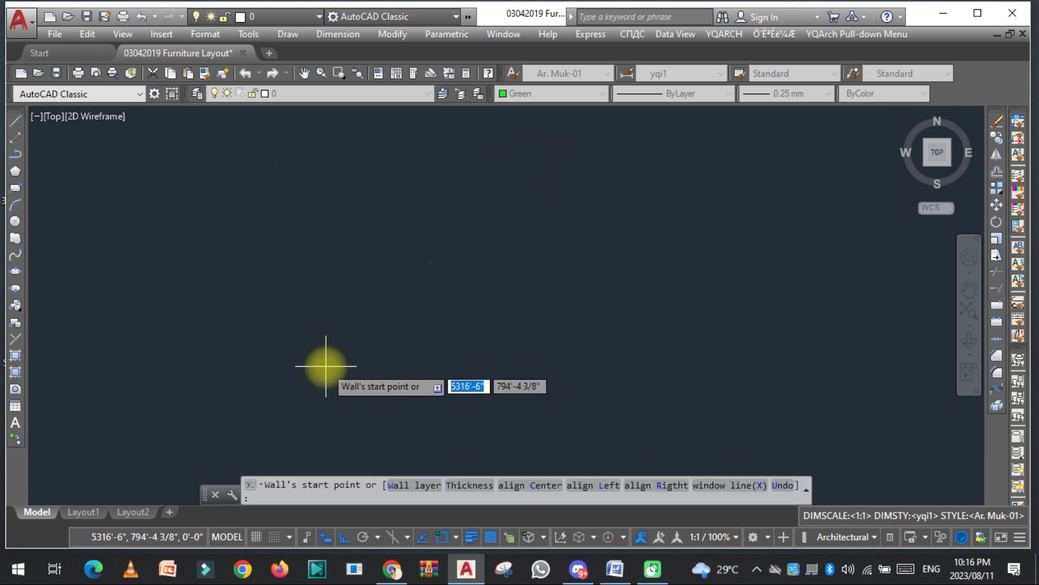
Step: Draw 20' walls right, down and left, closing the square at the start corner
{"action": "left_click", "coordinate": [278, 261]}
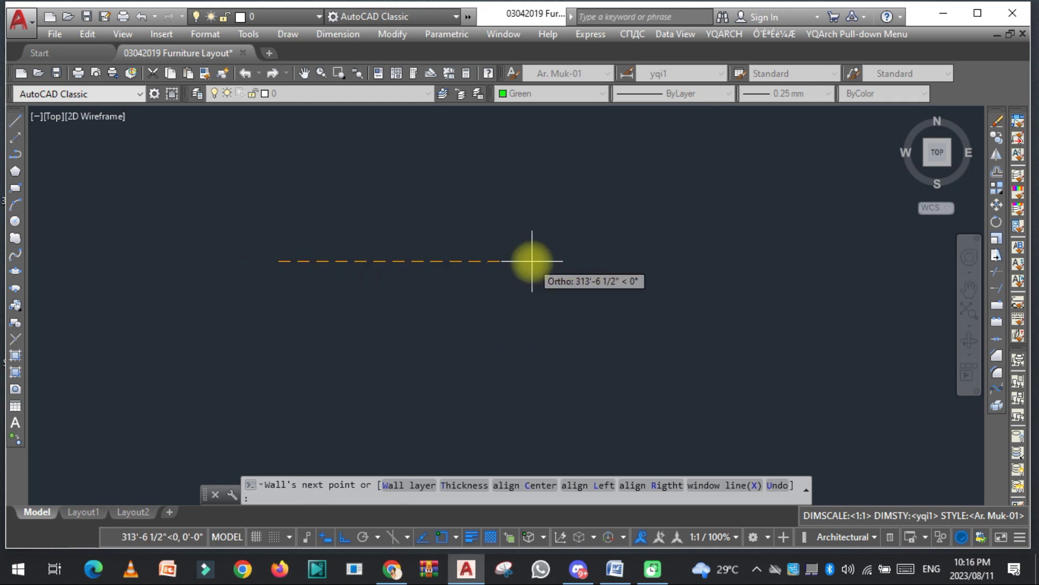
{"action": "type", "text": "20"}
{"action": "key", "text": "Return"}
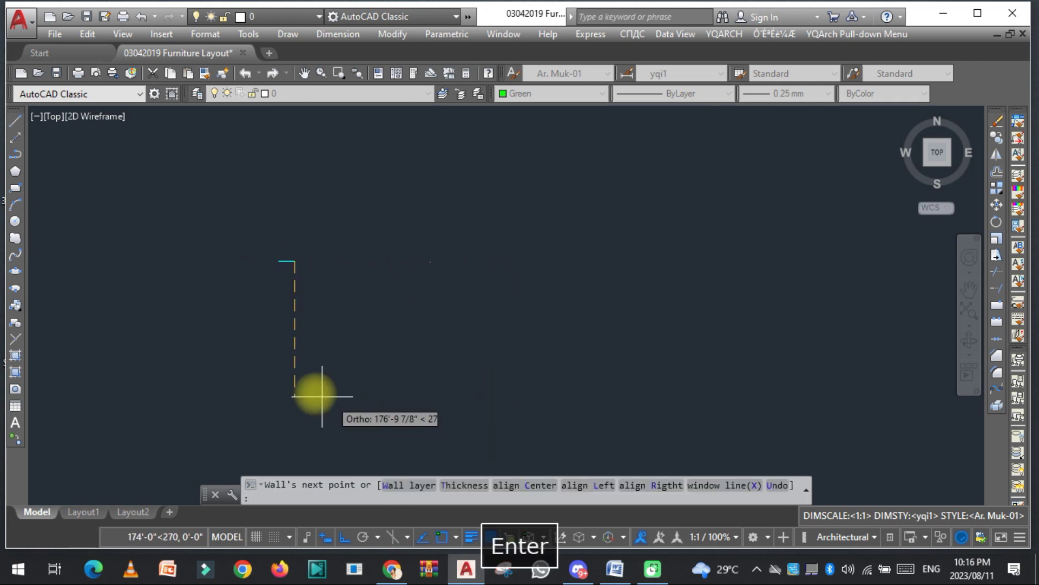
{"action": "scroll", "coordinate": [271, 250], "scroll_direction": "up", "scroll_amount": 8}
{"action": "scroll", "coordinate": [456, 290], "scroll_direction": "up", "scroll_amount": 4}
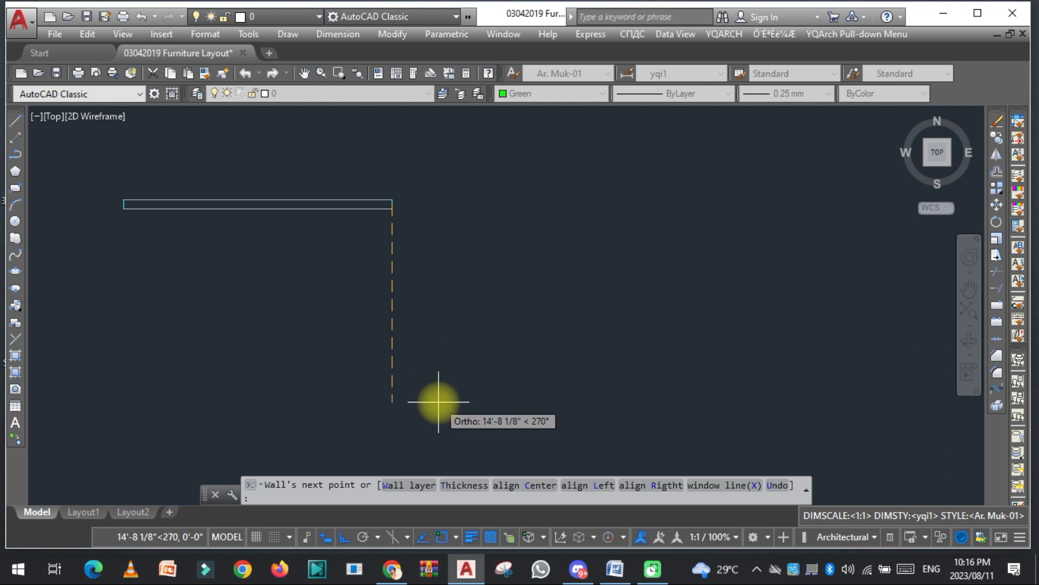
{"action": "type", "text": "20"}
{"action": "key", "text": "Return"}
{"action": "type", "text": "20"}
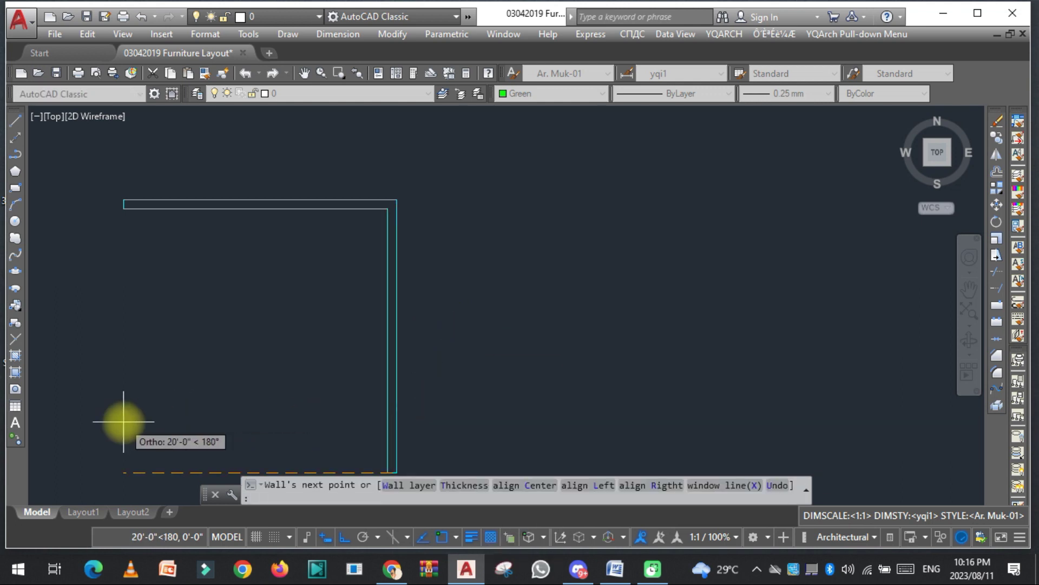
{"action": "type", "text": "'"}
{"action": "key", "text": "Return"}
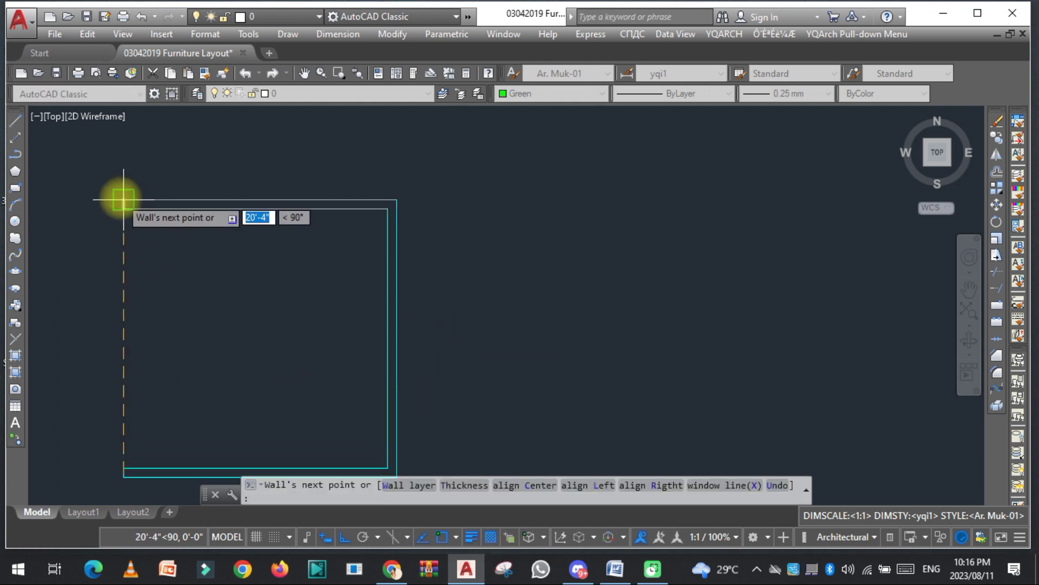
{"action": "left_click", "coordinate": [120, 200]}
{"action": "key", "text": "Escape"}
{"action": "scroll", "coordinate": [248, 290], "scroll_direction": "down", "scroll_amount": 2}
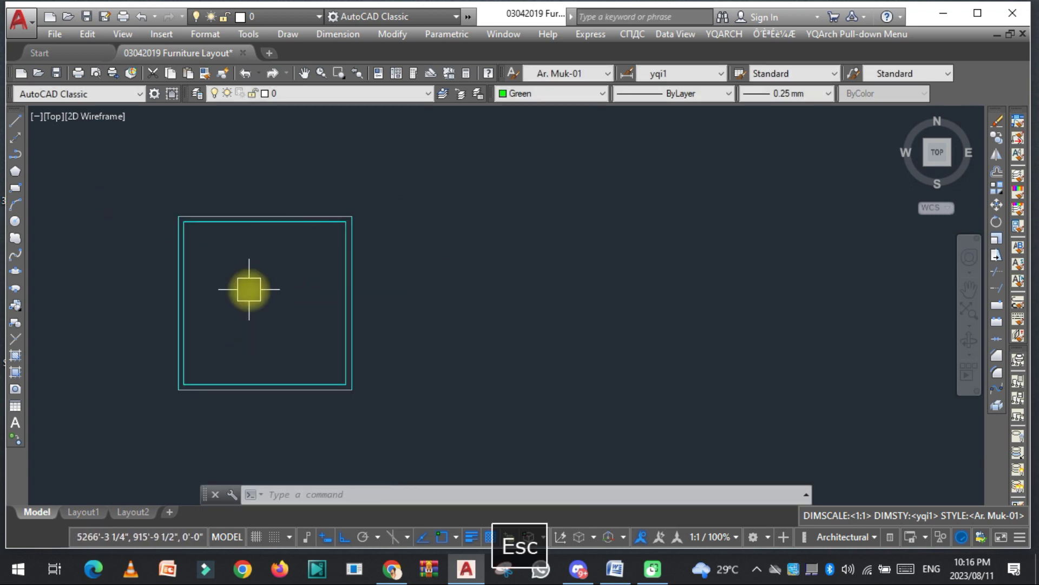
{"action": "scroll", "coordinate": [264, 291], "scroll_direction": "up", "scroll_amount": 2}
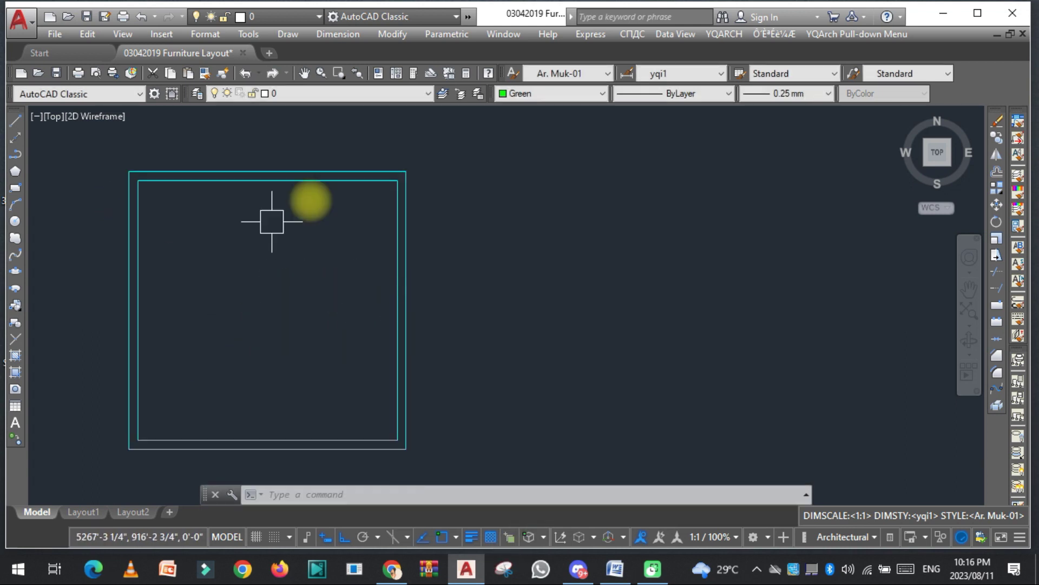
Step: Place an AD swing door on the right wall near the top corner, opening into the room
{"action": "left_click", "coordinate": [615, 568]}
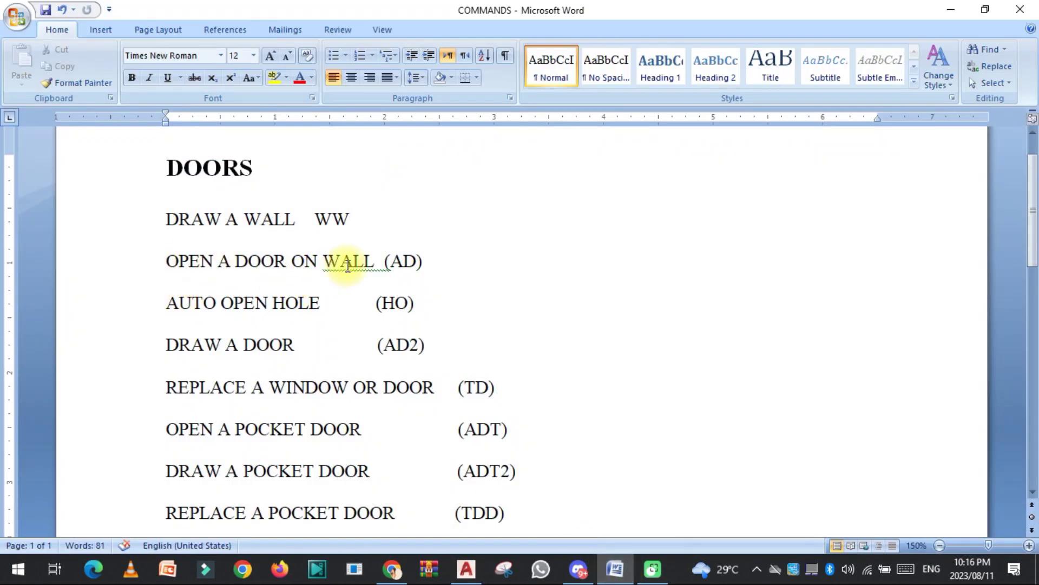
{"action": "left_click", "coordinate": [951, 9]}
{"action": "key", "text": "Escape"}
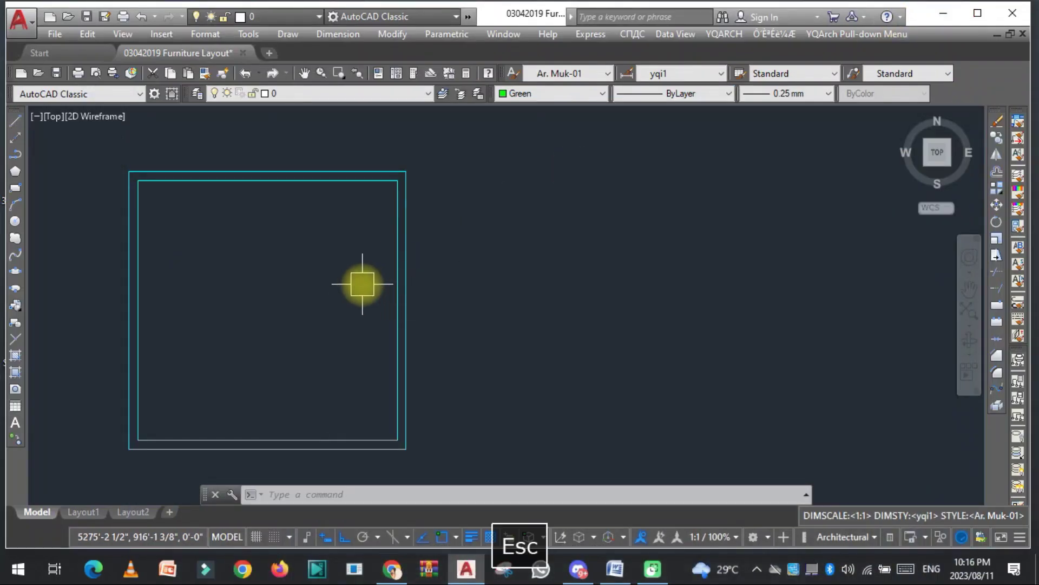
{"action": "type", "text": "AD"}
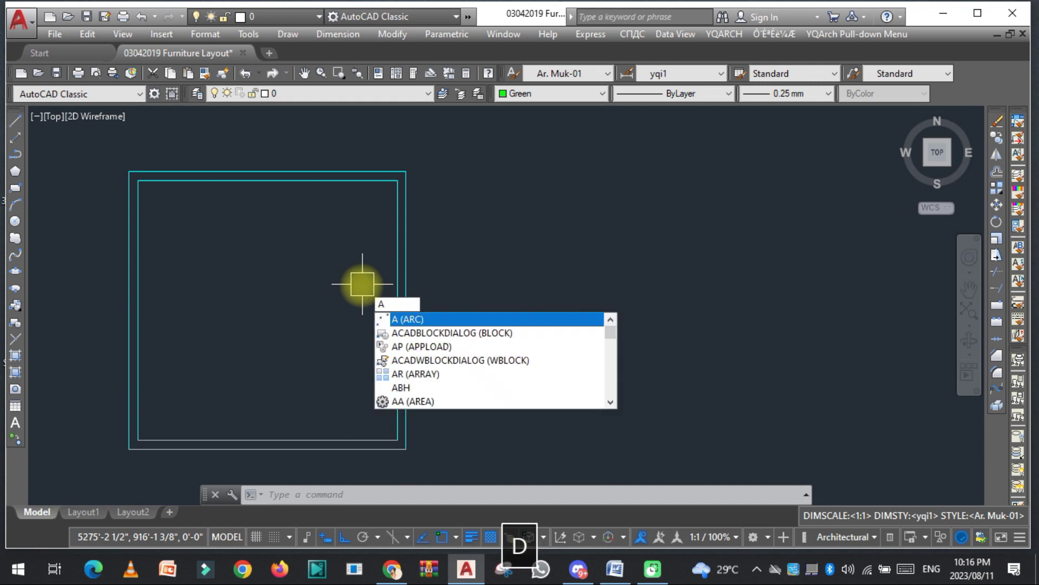
{"action": "key", "text": "space"}
{"action": "scroll", "coordinate": [399, 221], "scroll_direction": "up", "scroll_amount": 2}
{"action": "left_click", "coordinate": [399, 221]}
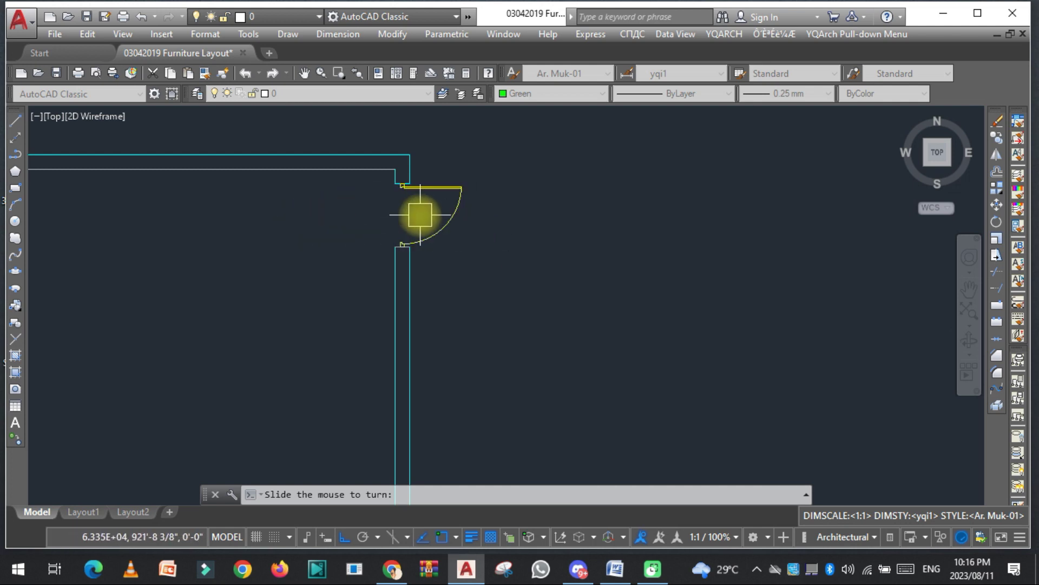
{"action": "scroll", "coordinate": [408, 169], "scroll_direction": "up", "scroll_amount": 3}
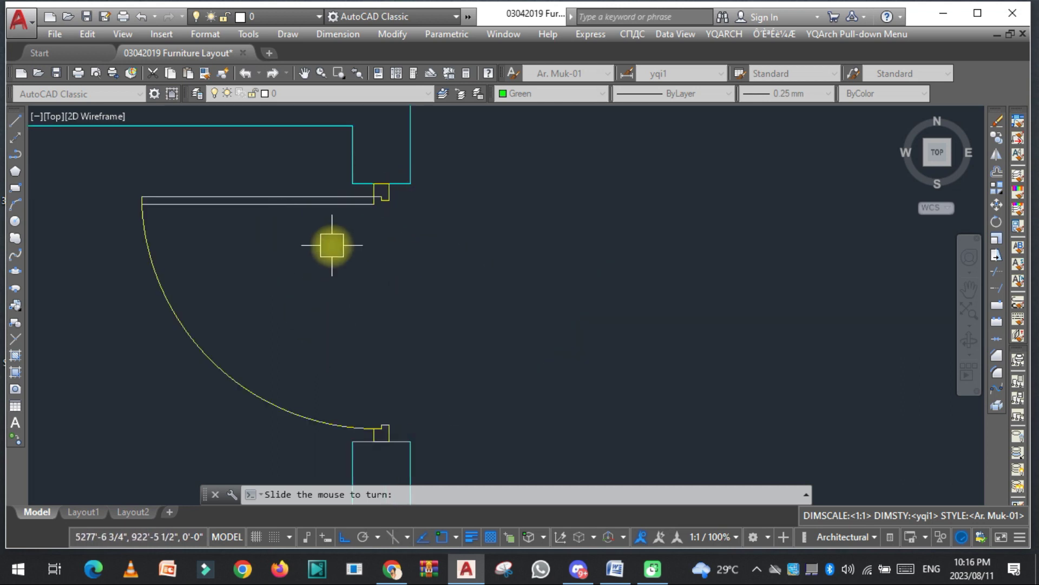
{"action": "scroll", "coordinate": [332, 241], "scroll_direction": "down", "scroll_amount": 2}
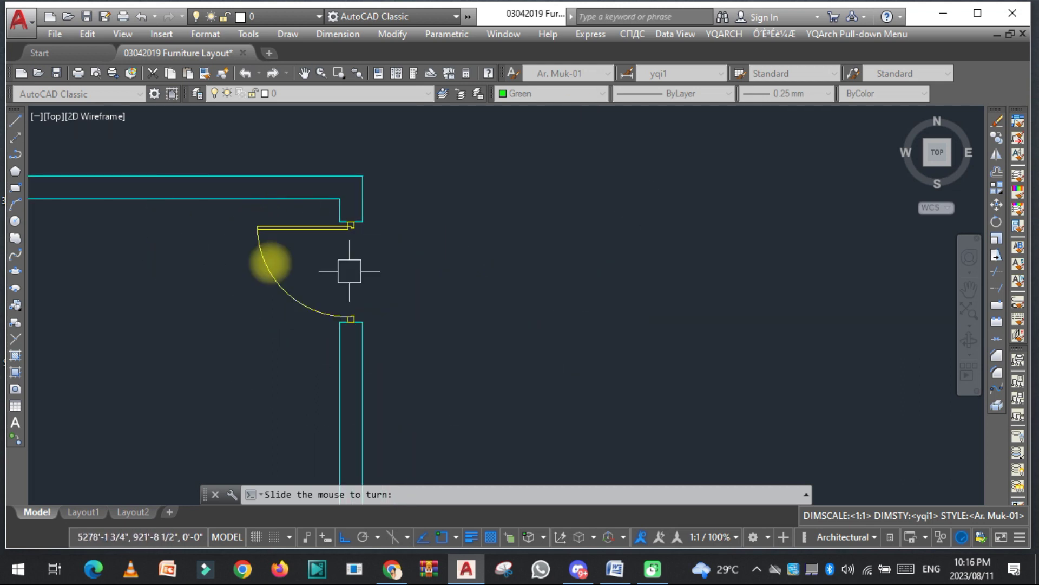
{"action": "left_click", "coordinate": [169, 238]}
{"action": "key", "text": "Escape"}
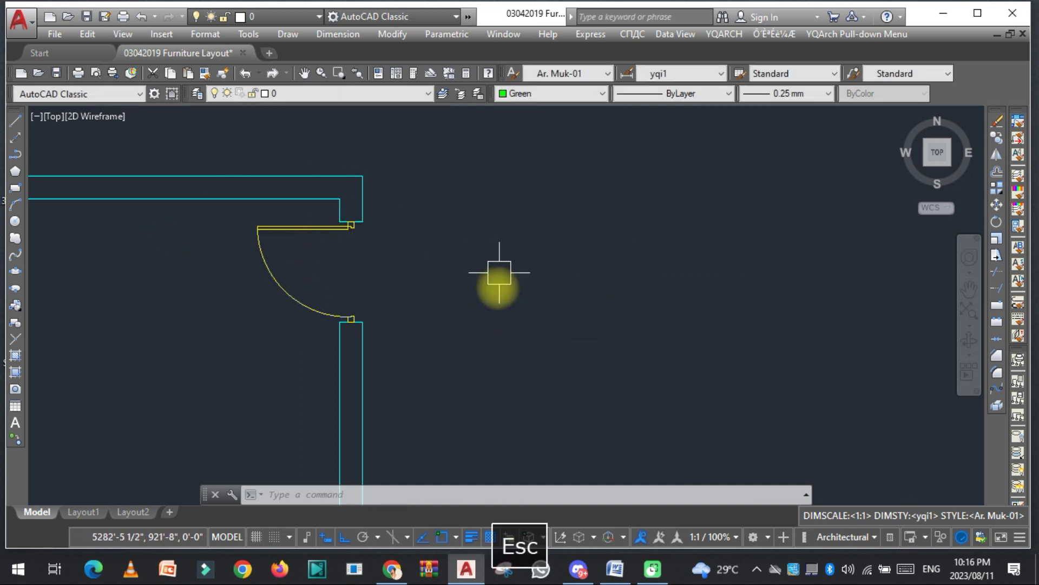
Step: Select the door with a crossing window for STRETCH, then cancel the attempt
{"action": "key", "text": "Escape"}
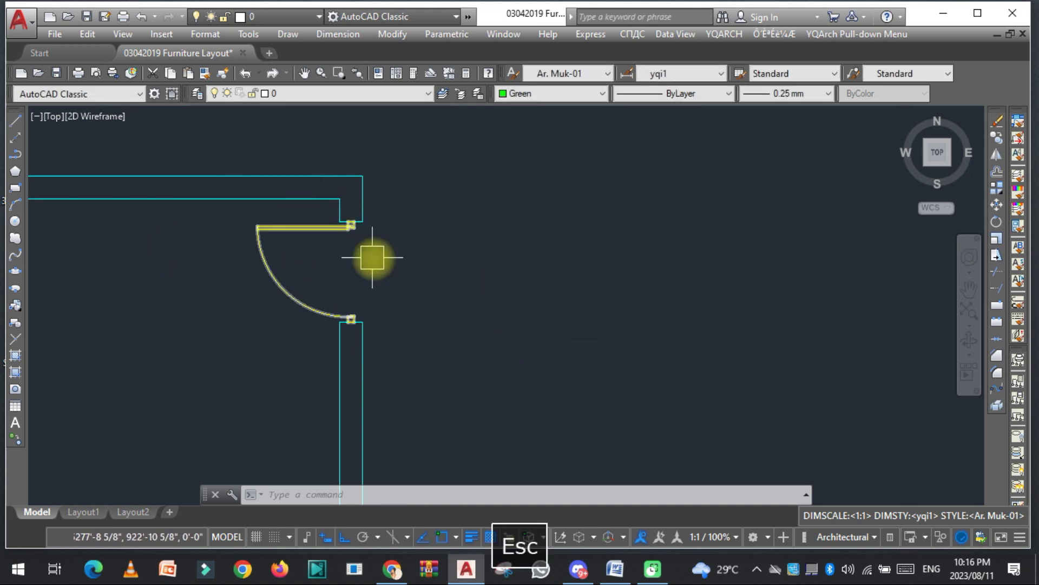
{"action": "key", "text": "space"}
{"action": "left_click", "coordinate": [463, 394]}
{"action": "left_click", "coordinate": [151, 216]}
{"action": "key", "text": "space"}
{"action": "left_click", "coordinate": [556, 308]}
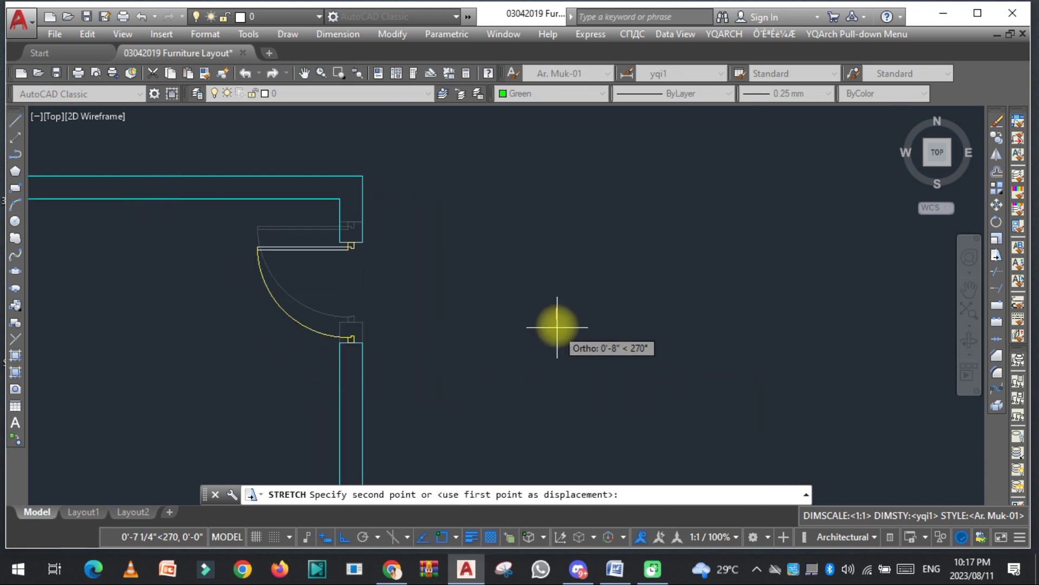
{"action": "key", "text": "Escape"}
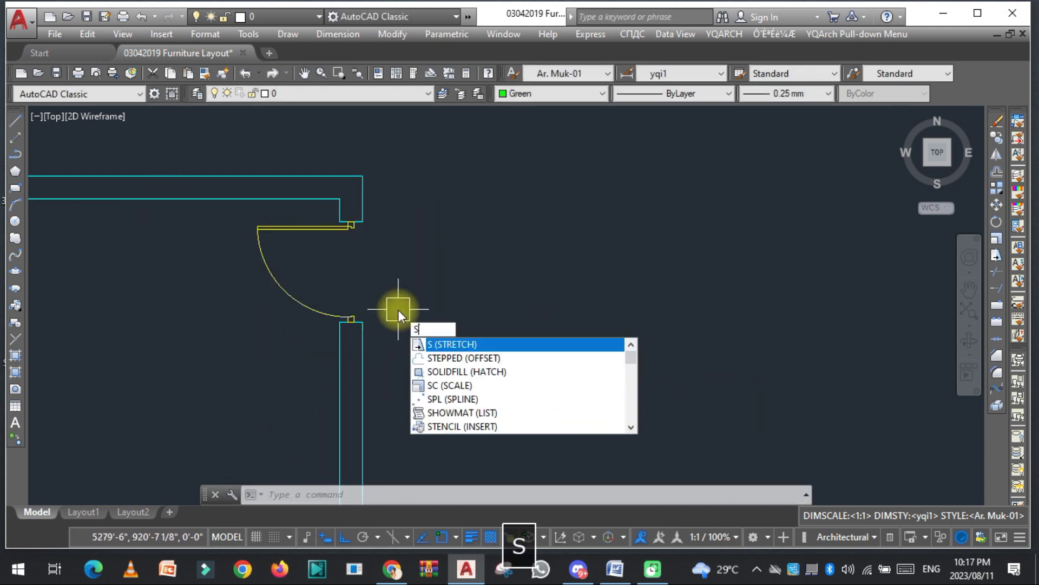
Step: Stretch the door down the right wall, undo the stretch, and recheck the Word list
{"action": "key", "text": "space"}
{"action": "left_click", "coordinate": [421, 372]}
{"action": "left_click", "coordinate": [186, 215]}
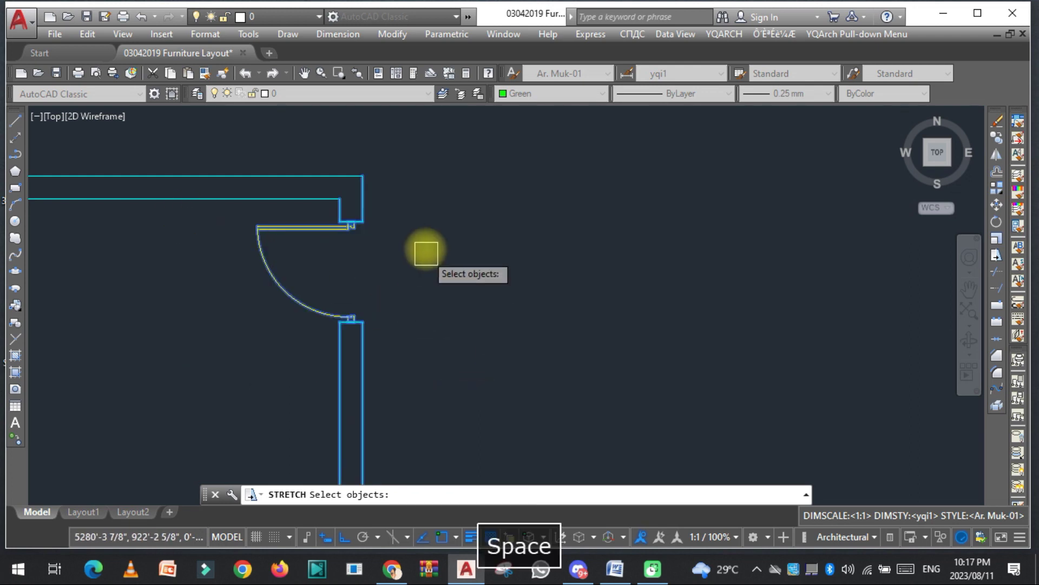
{"action": "key", "text": "space"}
{"action": "left_click", "coordinate": [425, 248]}
{"action": "left_click", "coordinate": [425, 287]}
{"action": "key", "text": "ctrl+z"}
{"action": "key", "text": "ctrl+z"}
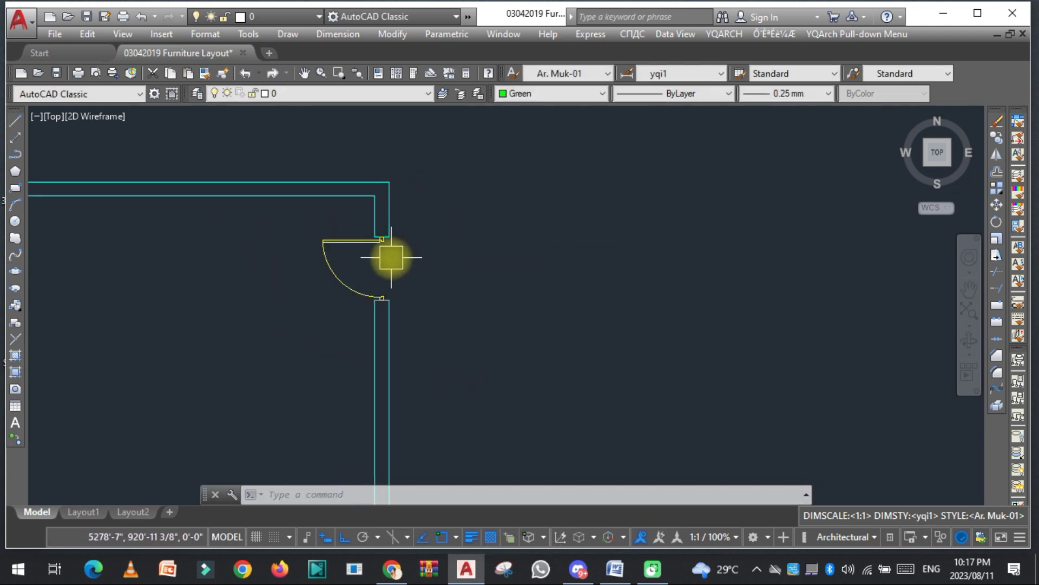
{"action": "left_click", "coordinate": [615, 569]}
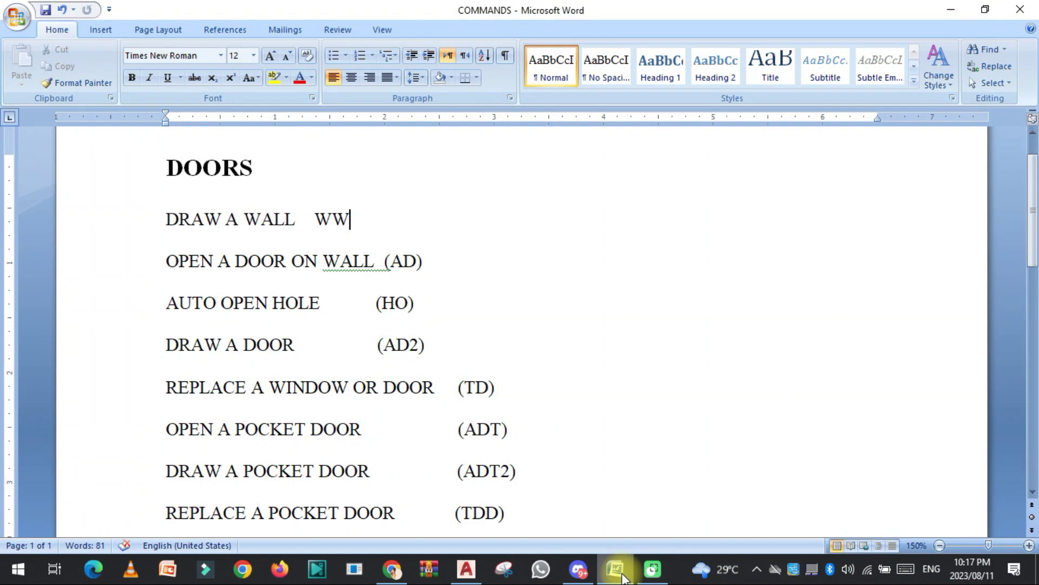
Step: Back in the drawing, launch HO Auto Open Hole, which waits for a wall line pick
{"action": "left_click", "coordinate": [615, 569]}
{"action": "scroll", "coordinate": [372, 248], "scroll_direction": "down", "scroll_amount": 5}
{"action": "scroll", "coordinate": [413, 359], "scroll_direction": "up", "scroll_amount": 4}
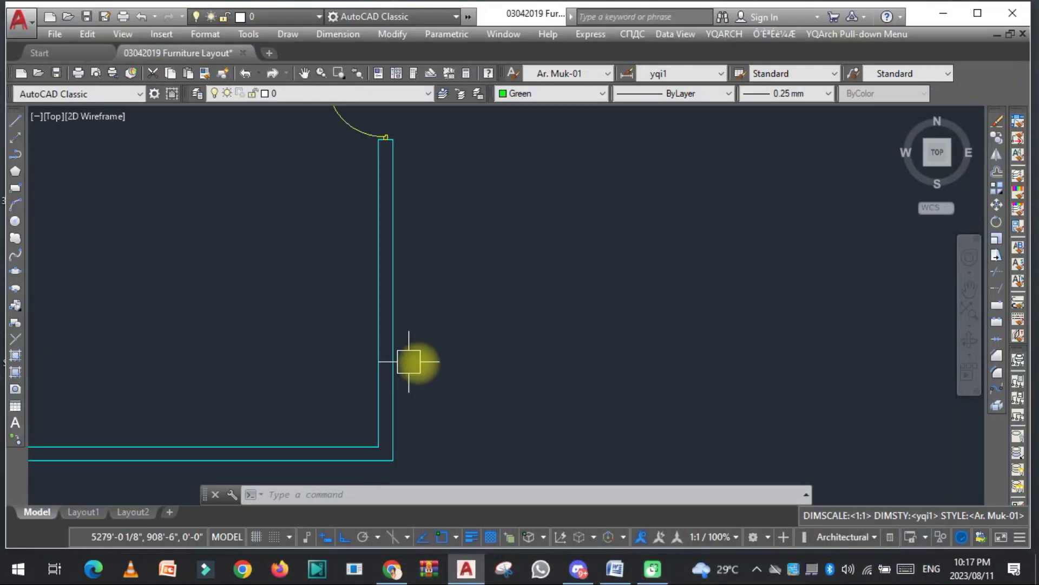
{"action": "key", "text": "Escape"}
{"action": "scroll", "coordinate": [421, 364], "scroll_direction": "down", "scroll_amount": 2}
{"action": "scroll", "coordinate": [421, 364], "scroll_direction": "down", "scroll_amount": 2}
{"action": "scroll", "coordinate": [403, 282], "scroll_direction": "up", "scroll_amount": 2}
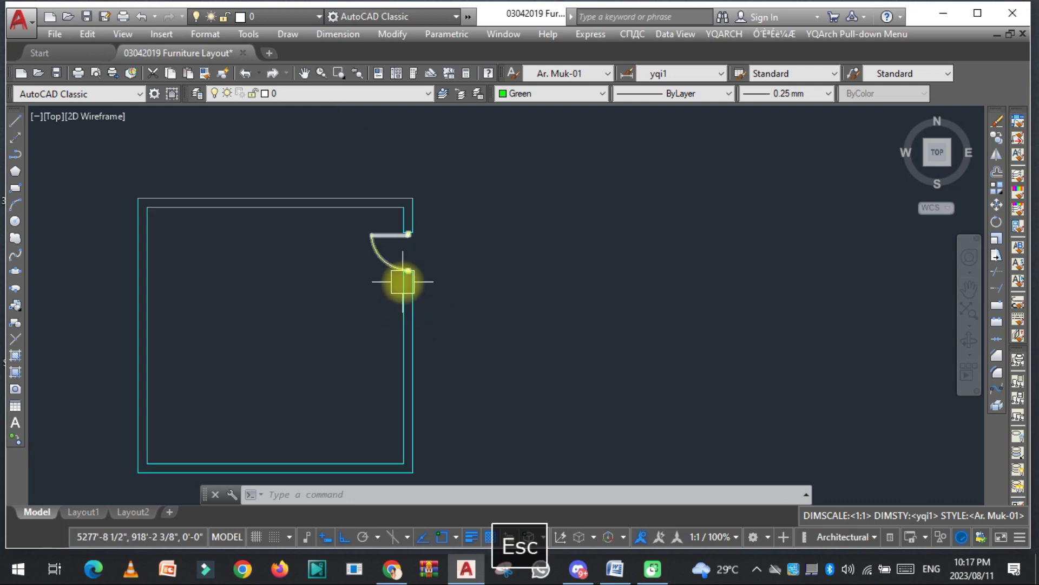
{"action": "scroll", "coordinate": [336, 348], "scroll_direction": "down", "scroll_amount": 2}
{"action": "scroll", "coordinate": [217, 401], "scroll_direction": "up", "scroll_amount": 4}
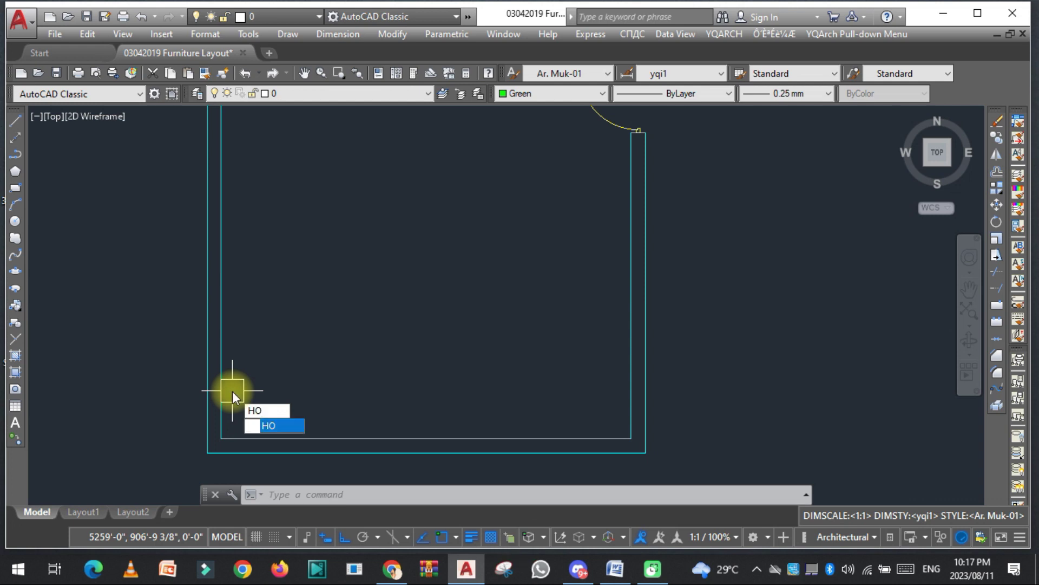
{"action": "key", "text": "space"}
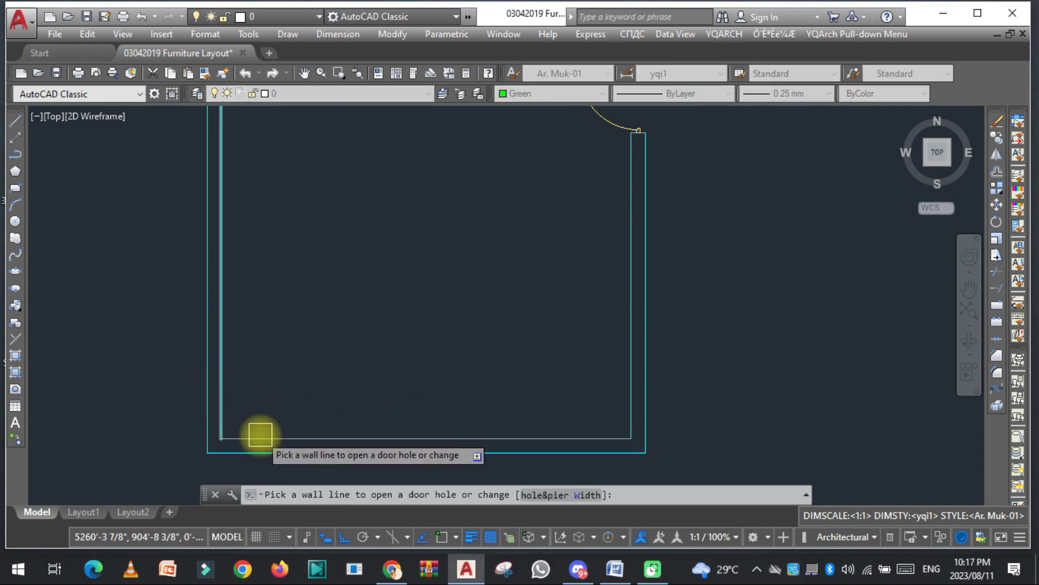
{"action": "scroll", "coordinate": [261, 435], "scroll_direction": "down", "scroll_amount": 2}
{"action": "scroll", "coordinate": [244, 430], "scroll_direction": "up", "scroll_amount": 2}
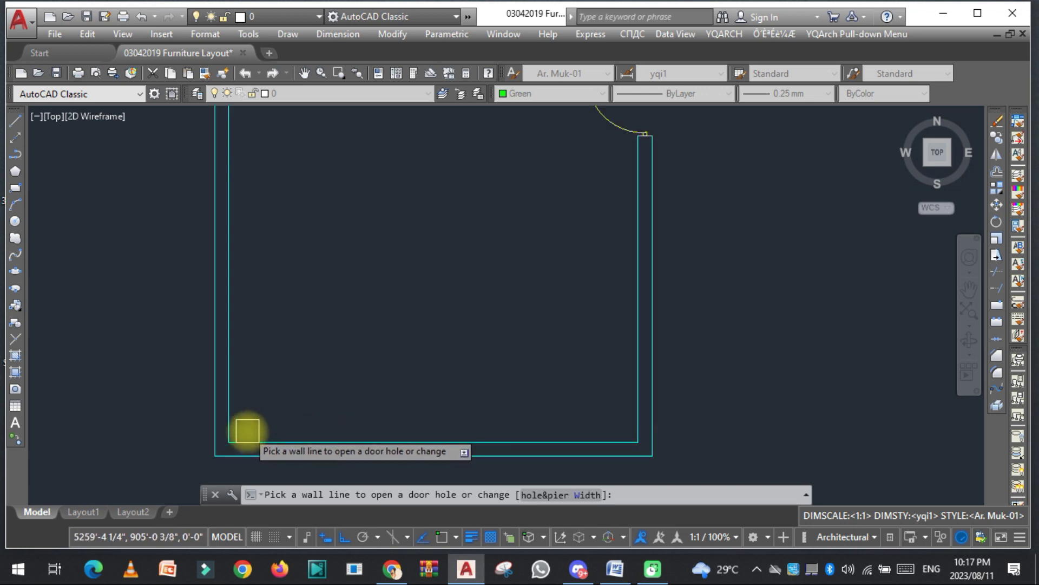
Step: Set the door hole width to 48 and pier width to 6 in hole&pier Width settings
{"action": "left_click", "coordinate": [586, 496]}
{"action": "left_click_drag", "start_coordinate": [498, 114], "coordinate": [239, 108]}
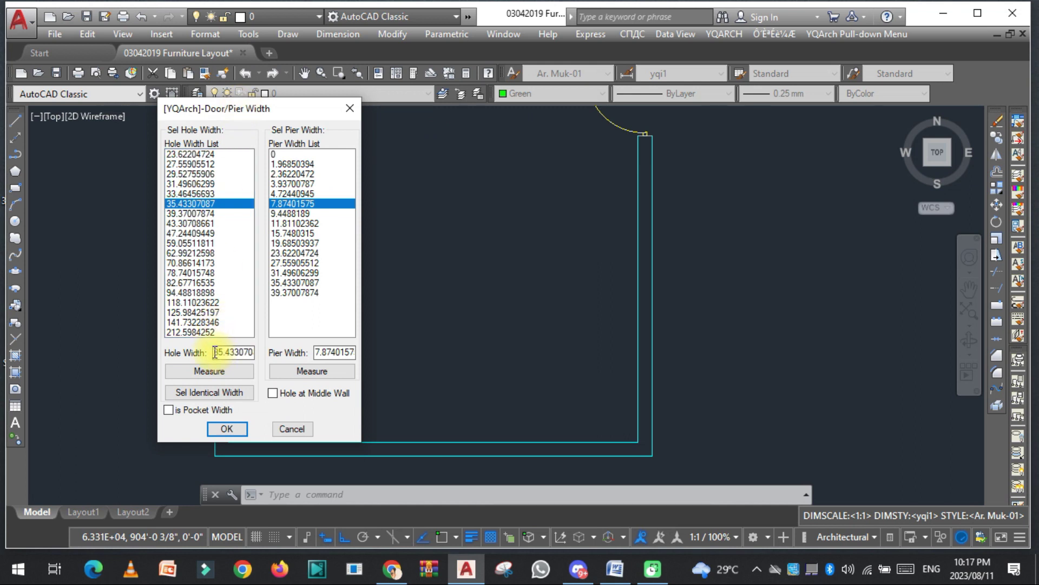
{"action": "type", "text": "48"}
{"action": "type", "text": "6"}
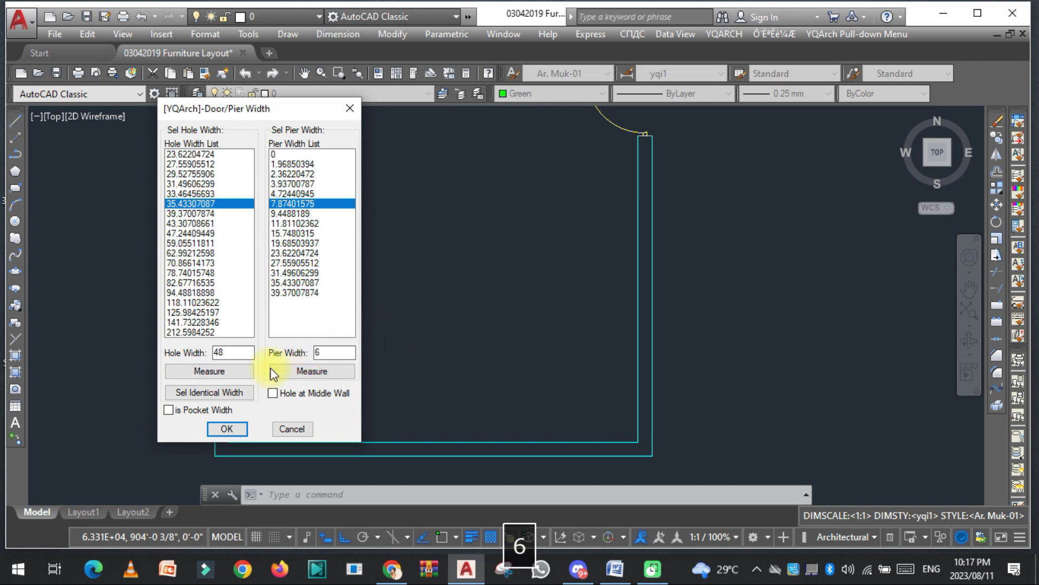
{"action": "left_click", "coordinate": [228, 429]}
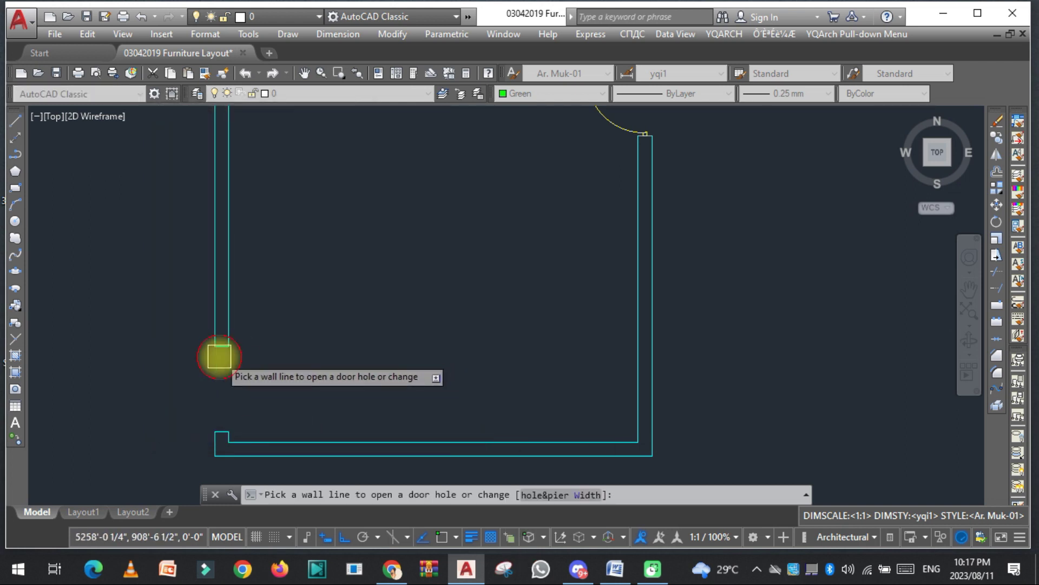
Step: Measure the opening's distance from the corner with DIMLI, then undo the door hole
{"action": "scroll", "coordinate": [232, 441], "scroll_direction": "up", "scroll_amount": 5}
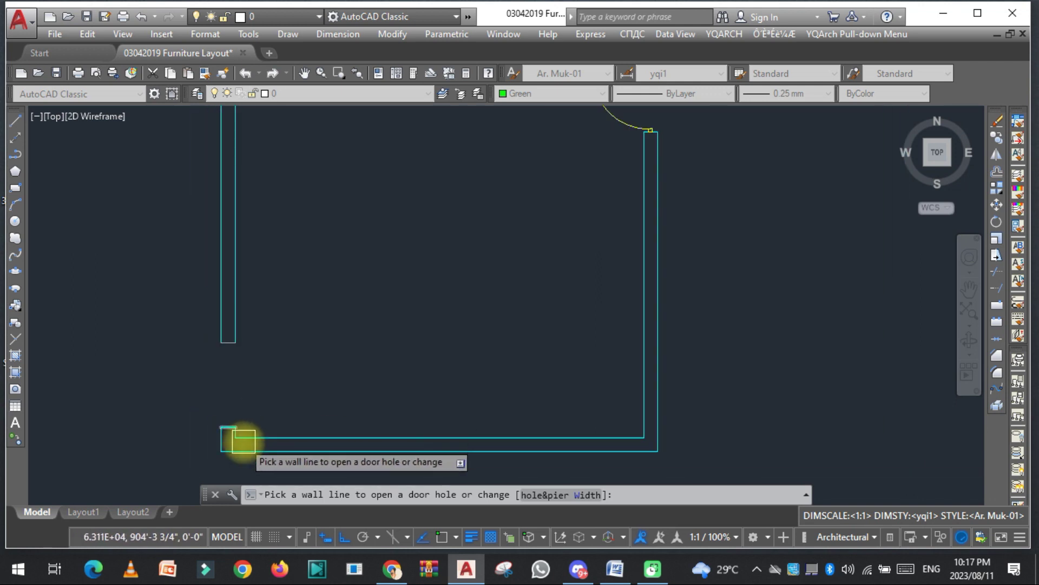
{"action": "key", "text": "Escape"}
{"action": "type", "text": "DIMLI"}
{"action": "key", "text": "space"}
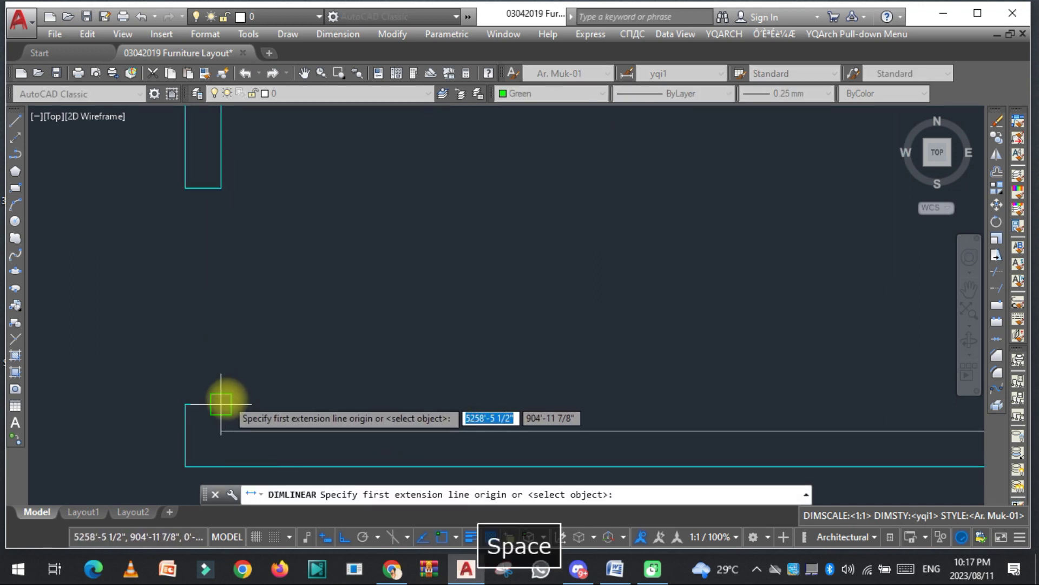
{"action": "left_click", "coordinate": [221, 405]}
{"action": "left_click", "coordinate": [219, 436]}
{"action": "scroll", "coordinate": [249, 413], "scroll_direction": "down", "scroll_amount": 3}
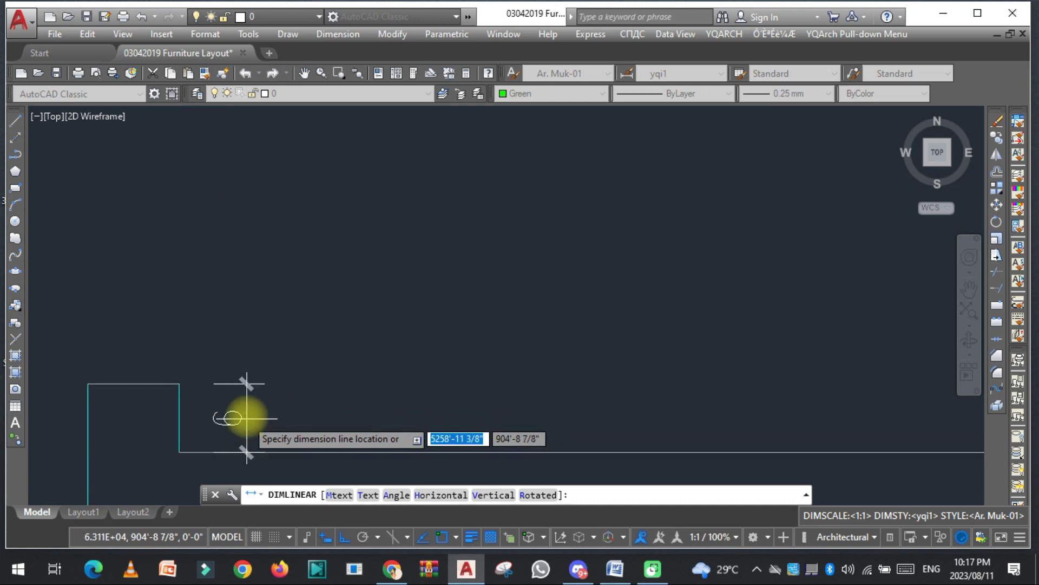
{"action": "key", "text": "Escape"}
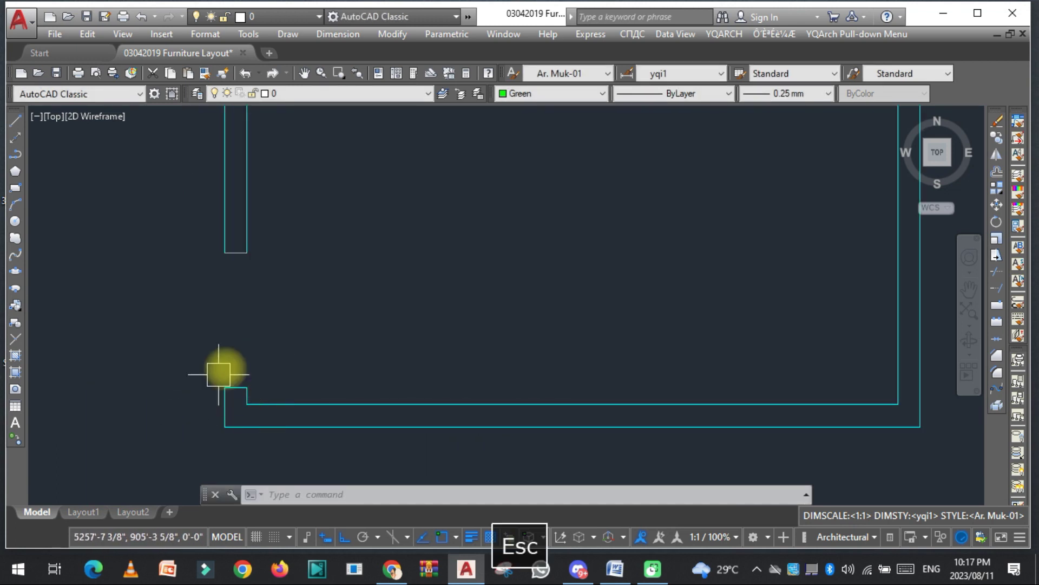
{"action": "key", "text": "ctrl+z"}
{"action": "key", "text": "ctrl+z"}
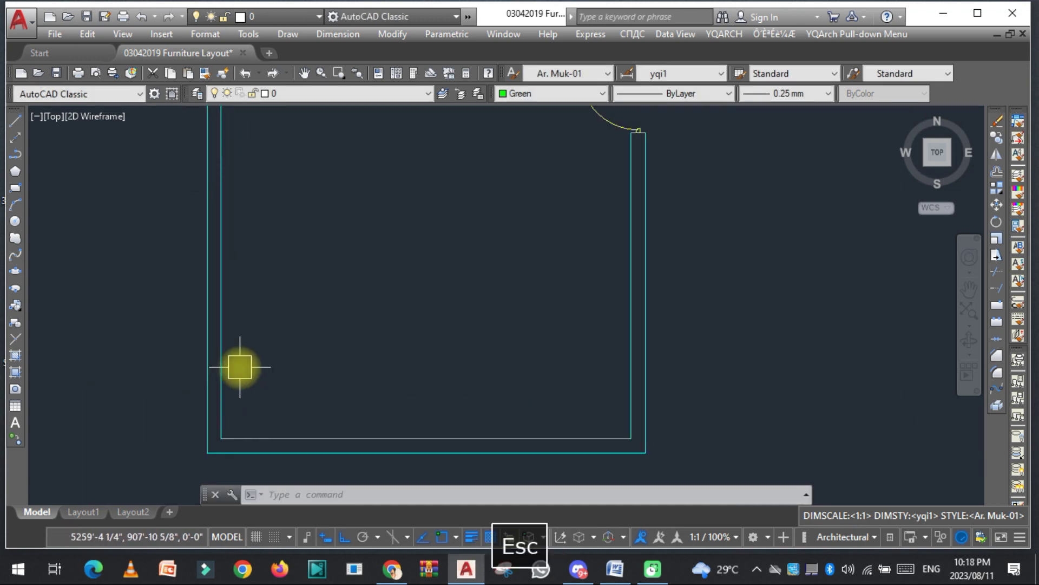
Step: Reopen the 48 door hole in the left wall with a 12 pier width
{"action": "key", "text": "space"}
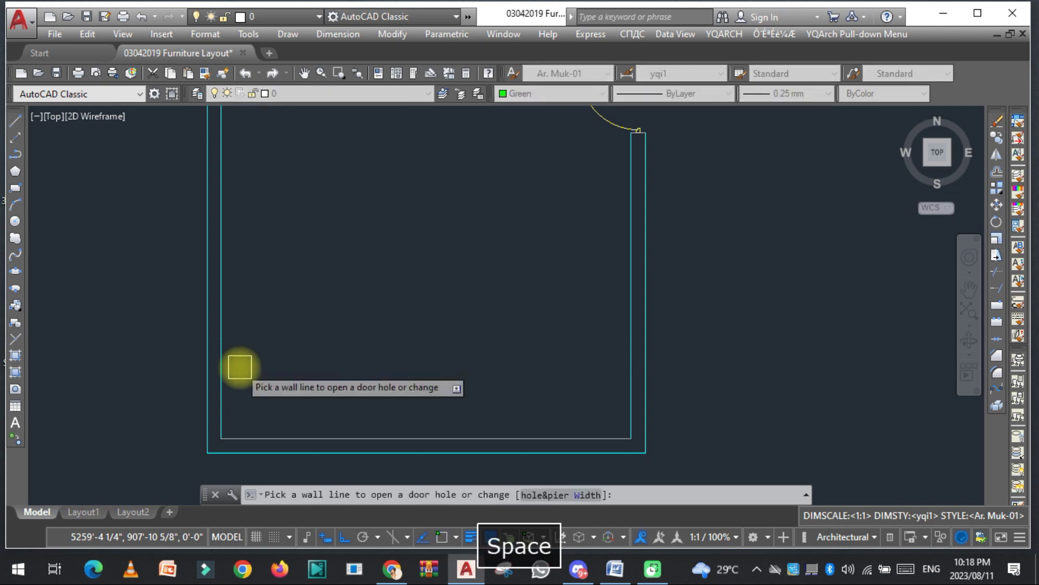
{"action": "left_click", "coordinate": [585, 494]}
{"action": "left_click_drag", "start_coordinate": [499, 121], "coordinate": [218, 114]}
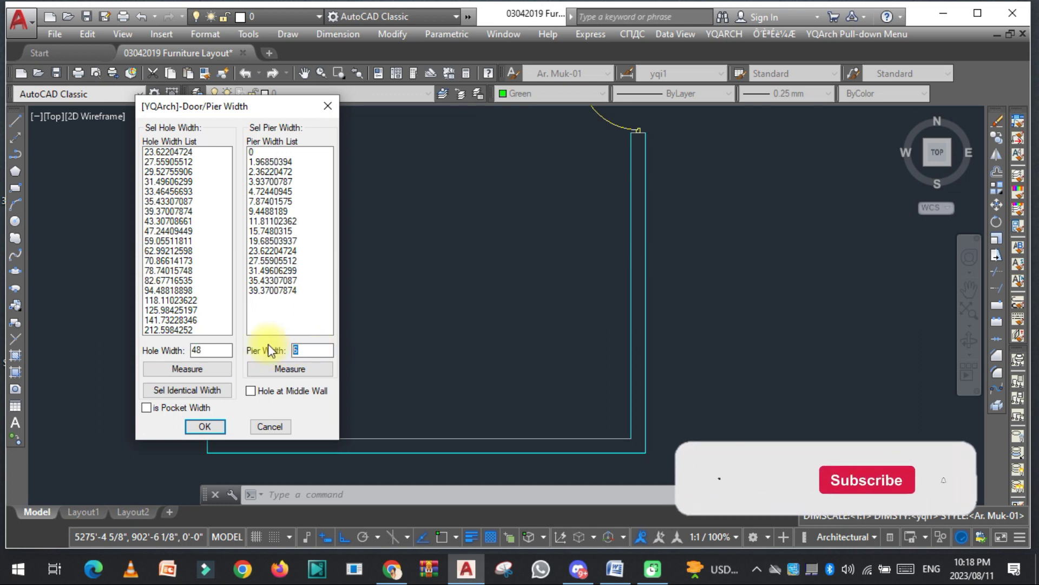
{"action": "type", "text": "12"}
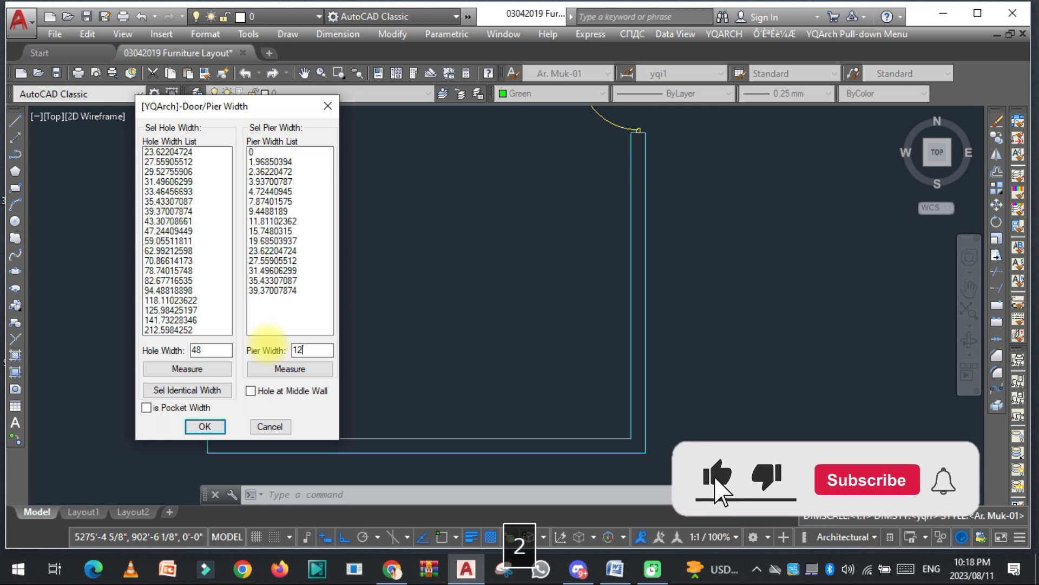
{"action": "left_click", "coordinate": [205, 428]}
{"action": "left_click", "coordinate": [209, 402]}
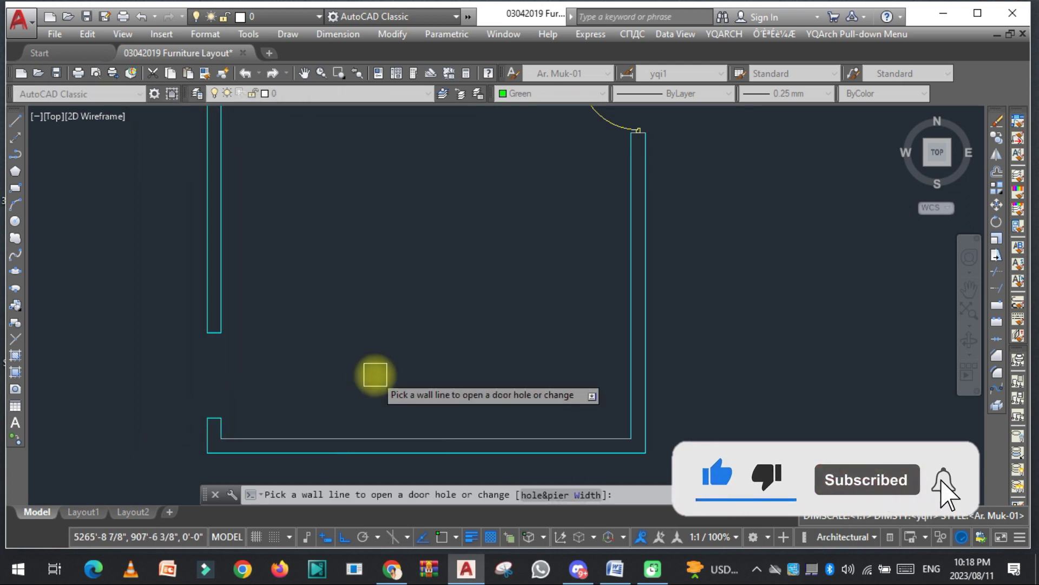
{"action": "scroll", "coordinate": [220, 379], "scroll_direction": "up", "scroll_amount": 2}
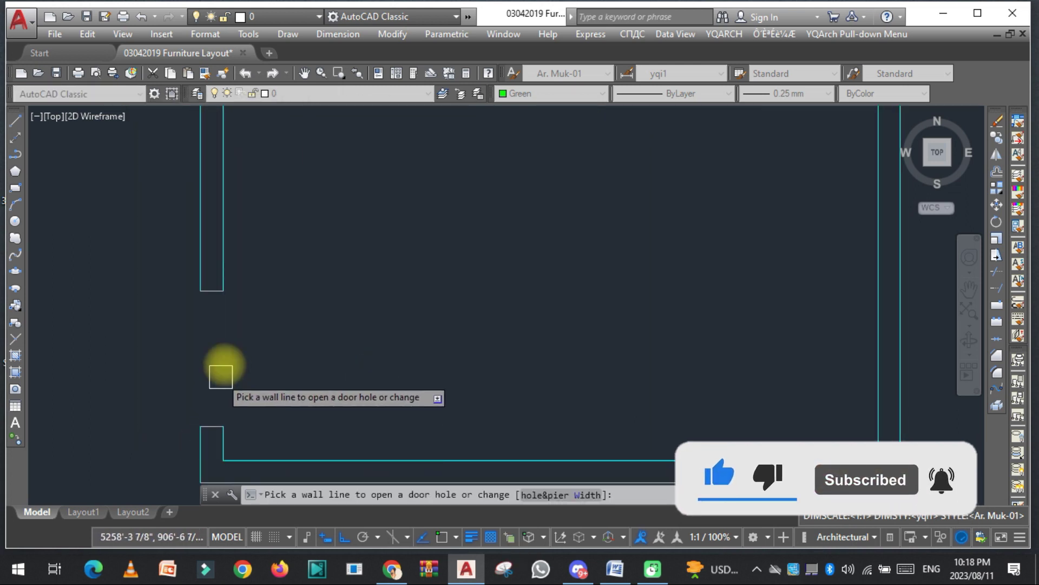
{"action": "key", "text": "Escape"}
Step: Dimension from the lower wall corner to the opening's upper corner to verify position
{"action": "type", "text": "dli"}
{"action": "key", "text": "space"}
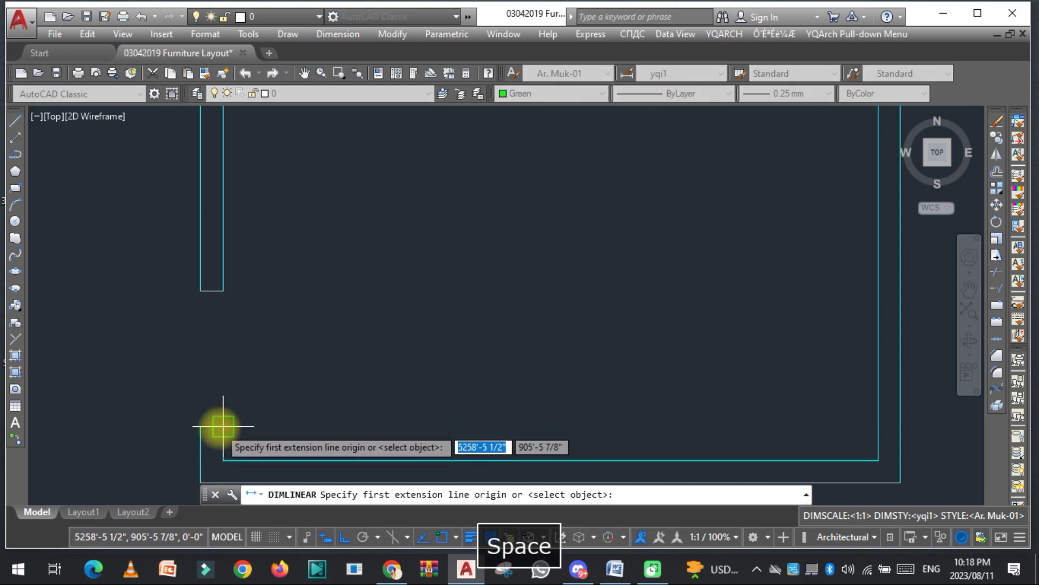
{"action": "left_click", "coordinate": [222, 426]}
{"action": "left_click", "coordinate": [223, 290]}
{"action": "left_click", "coordinate": [252, 349]}
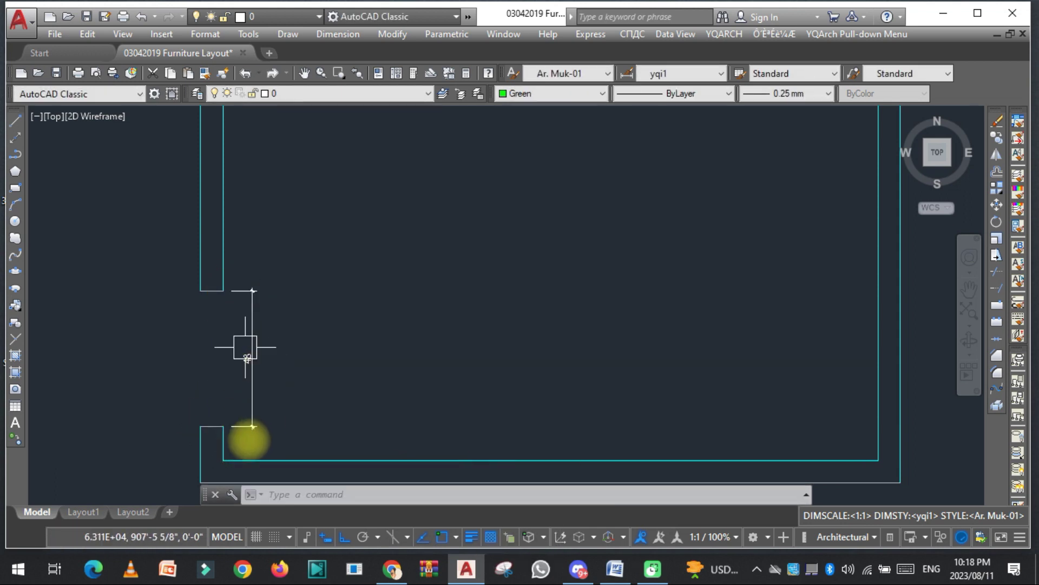
{"action": "scroll", "coordinate": [299, 292], "scroll_direction": "down", "scroll_amount": 1}
{"action": "key", "text": "Escape"}
Step: Erase the check dimension
{"action": "type", "text": "e"}
{"action": "key", "text": "space"}
{"action": "left_click", "coordinate": [294, 296]}
{"action": "left_click", "coordinate": [250, 354]}
{"action": "key", "text": "space"}
{"action": "scroll", "coordinate": [274, 307], "scroll_direction": "down", "scroll_amount": 3}
{"action": "scroll", "coordinate": [227, 352], "scroll_direction": "up", "scroll_amount": 4}
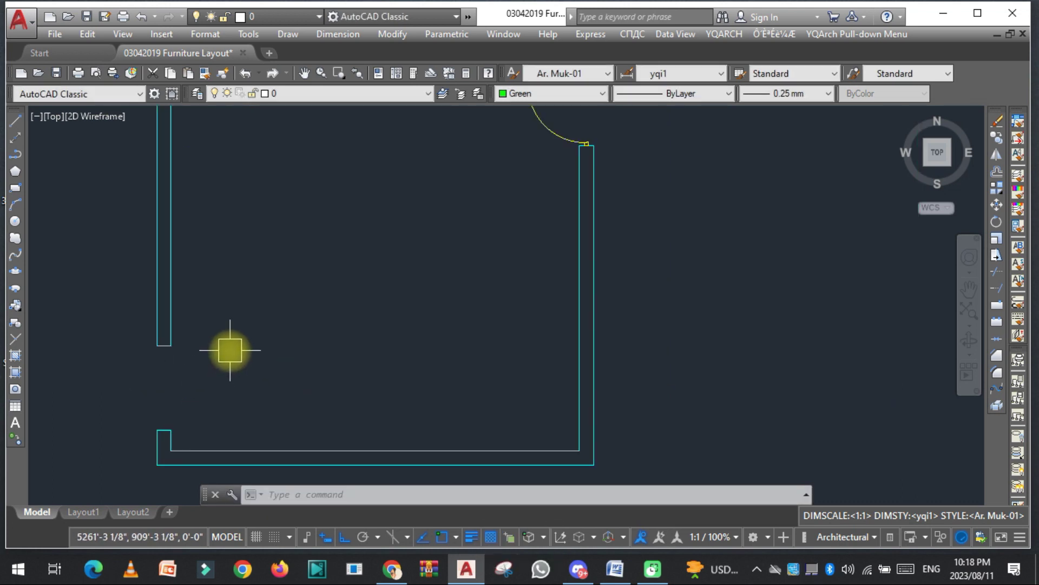
Step: Consult the Word command list and clear AutoCAD's command line
{"action": "left_click", "coordinate": [615, 570]}
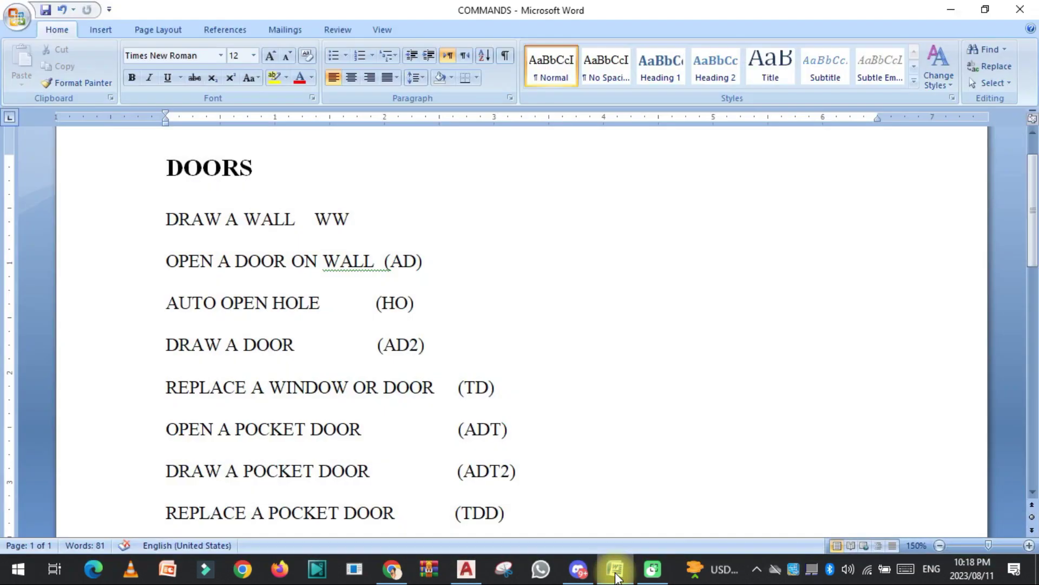
{"action": "left_click", "coordinate": [616, 574]}
{"action": "scroll", "coordinate": [181, 371], "scroll_direction": "down", "scroll_amount": 3}
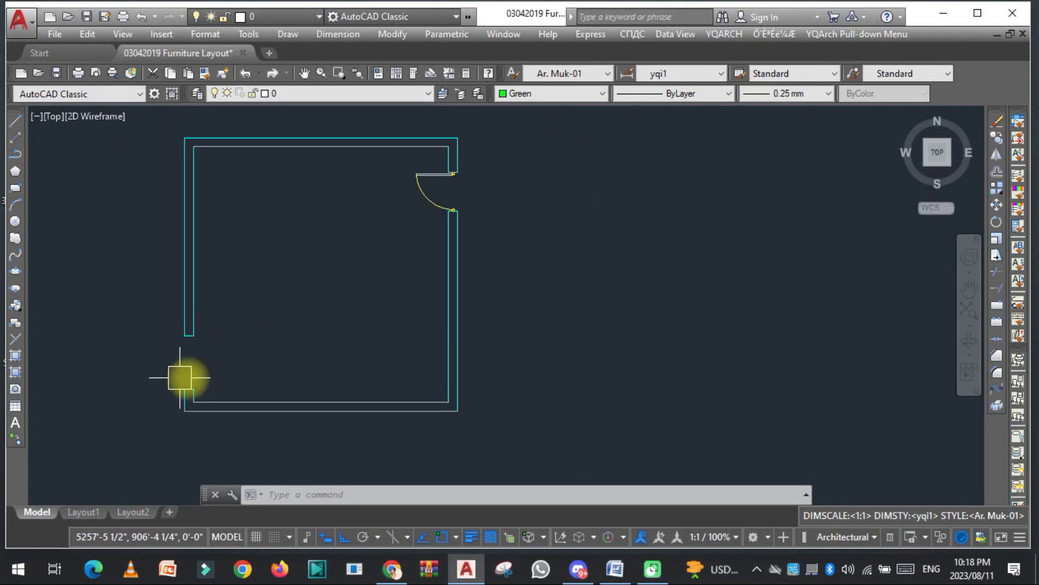
{"action": "scroll", "coordinate": [199, 351], "scroll_direction": "up", "scroll_amount": 5}
{"action": "key", "text": "Escape"}
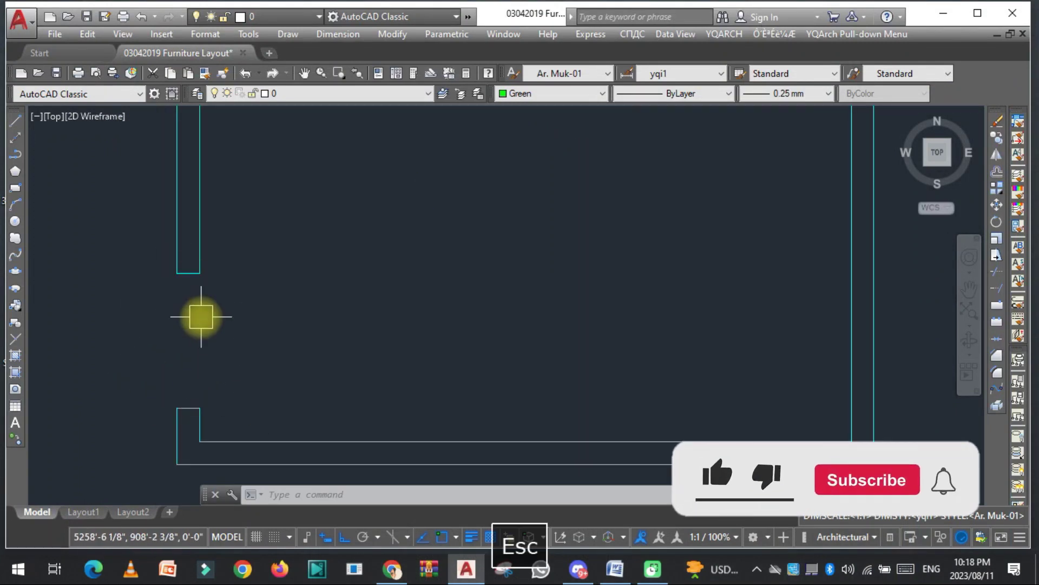
{"action": "type", "text": "a"}
{"action": "key", "text": "Escape"}
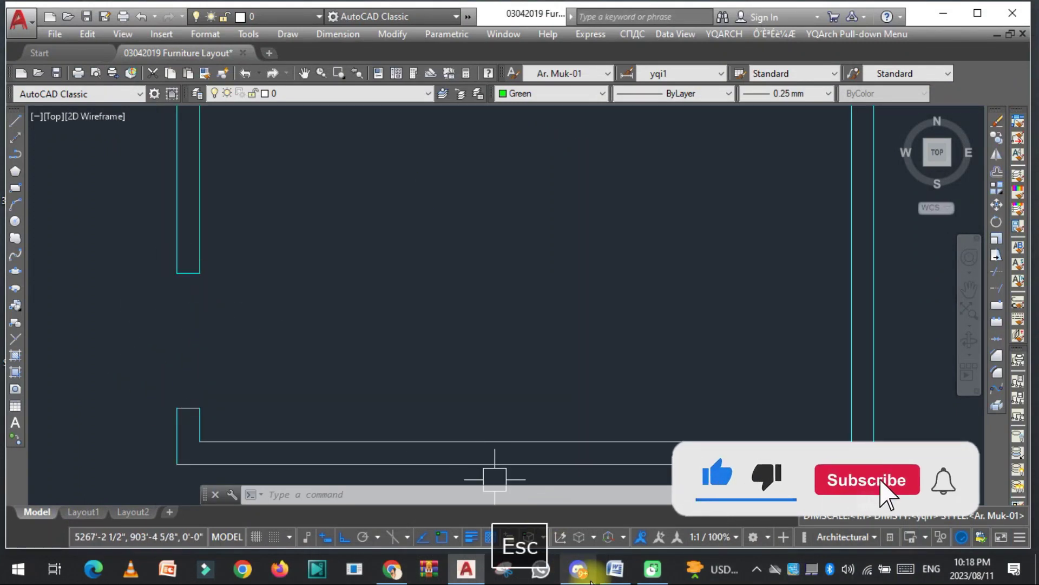
{"action": "left_click", "coordinate": [615, 572]}
{"action": "left_click", "coordinate": [613, 579]}
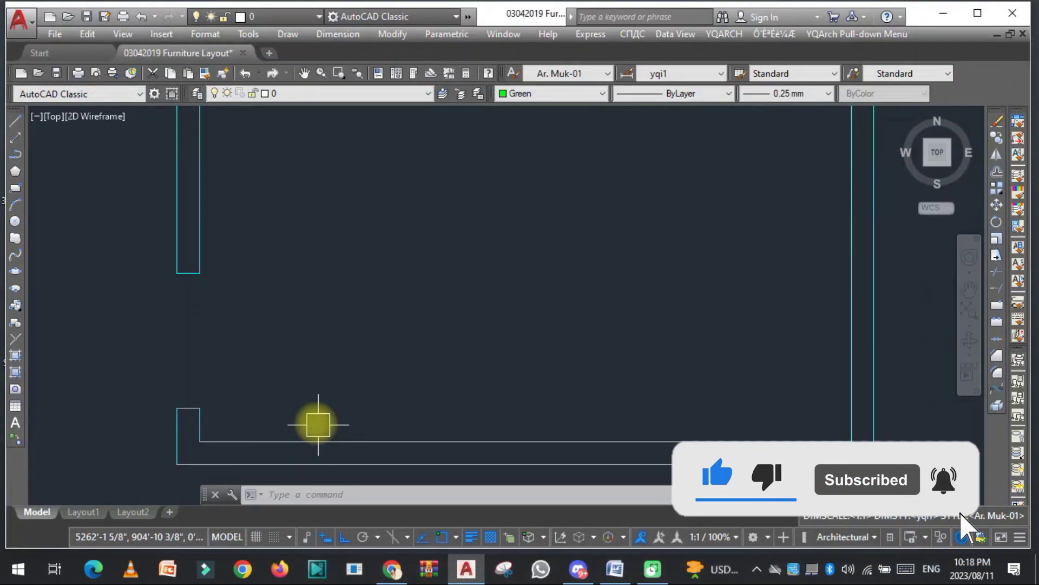
{"action": "key", "text": "Escape"}
Step: Draw an AD2 double door across the left-wall opening, swinging outside the room
{"action": "type", "text": "ad2"}
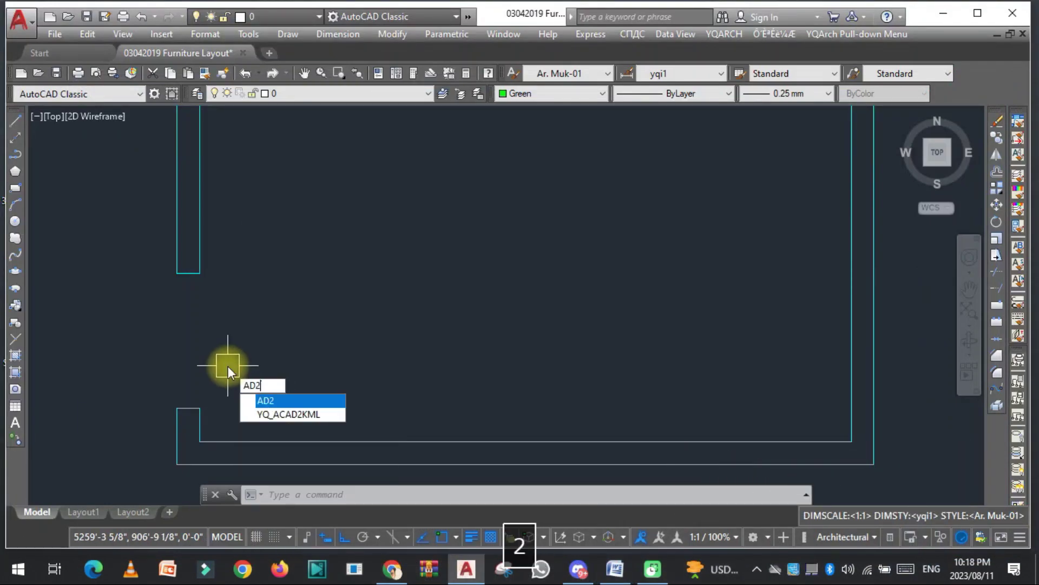
{"action": "key", "text": "space"}
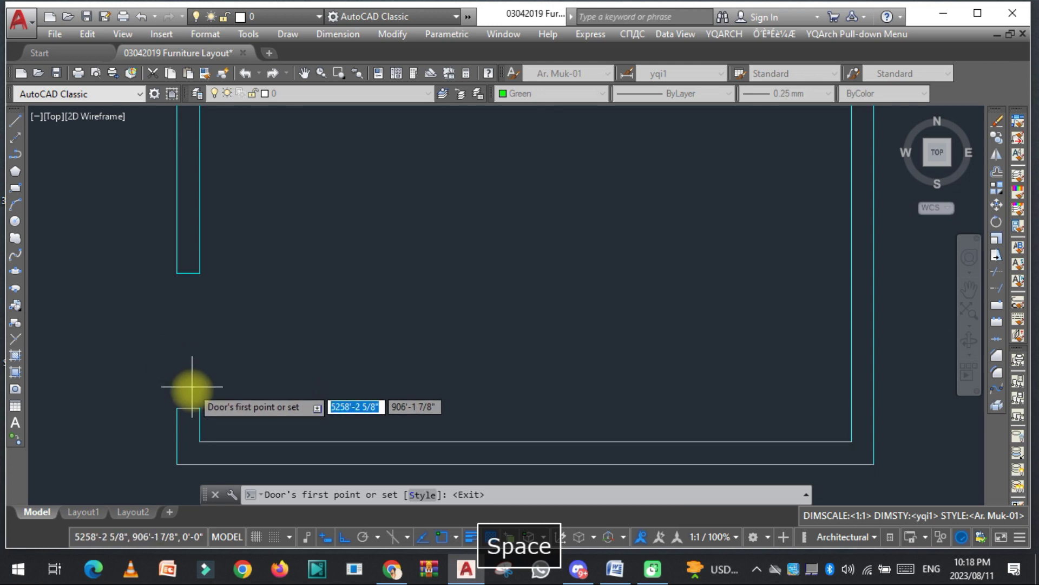
{"action": "left_click", "coordinate": [188, 408]}
{"action": "left_click", "coordinate": [188, 273]}
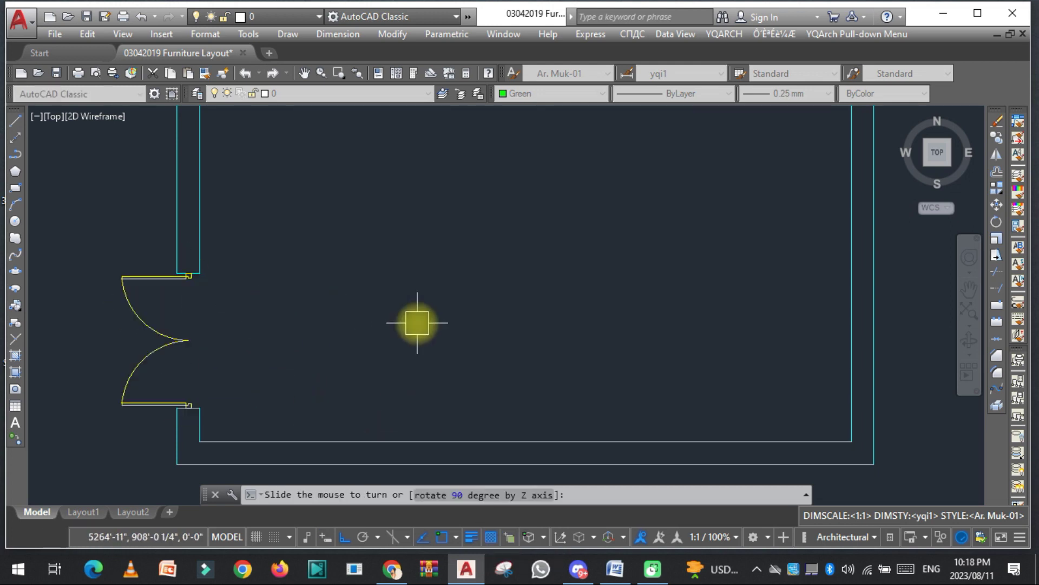
{"action": "scroll", "coordinate": [274, 349], "scroll_direction": "down", "scroll_amount": 3}
{"action": "scroll", "coordinate": [250, 348], "scroll_direction": "up", "scroll_amount": 3}
{"action": "scroll", "coordinate": [239, 346], "scroll_direction": "down", "scroll_amount": 2}
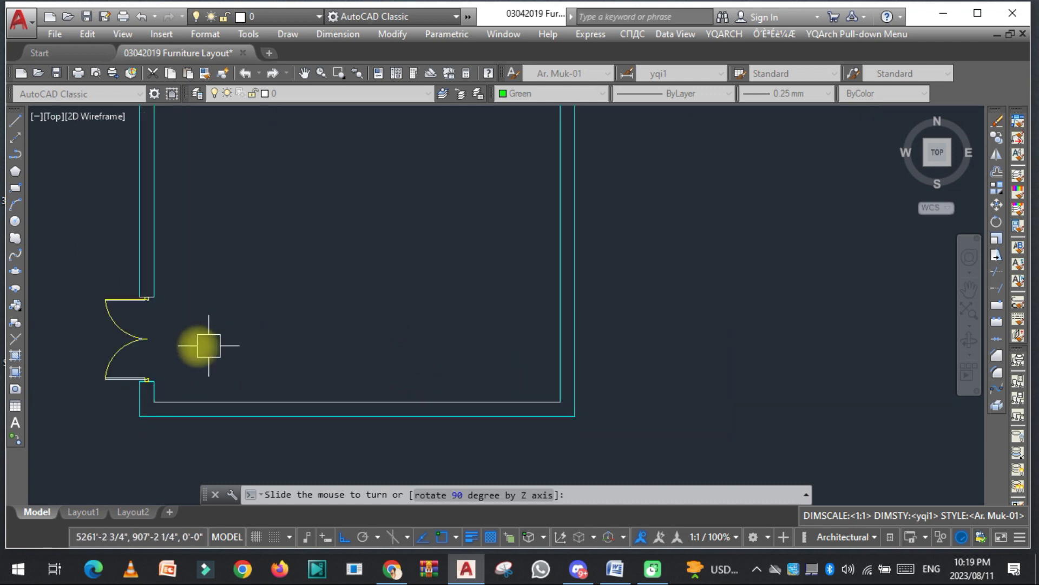
{"action": "key", "text": "s"}
{"action": "scroll", "coordinate": [209, 326], "scroll_direction": "up", "scroll_amount": 2}
{"action": "scroll", "coordinate": [320, 343], "scroll_direction": "down", "scroll_amount": 2}
{"action": "scroll", "coordinate": [225, 343], "scroll_direction": "up", "scroll_amount": 2}
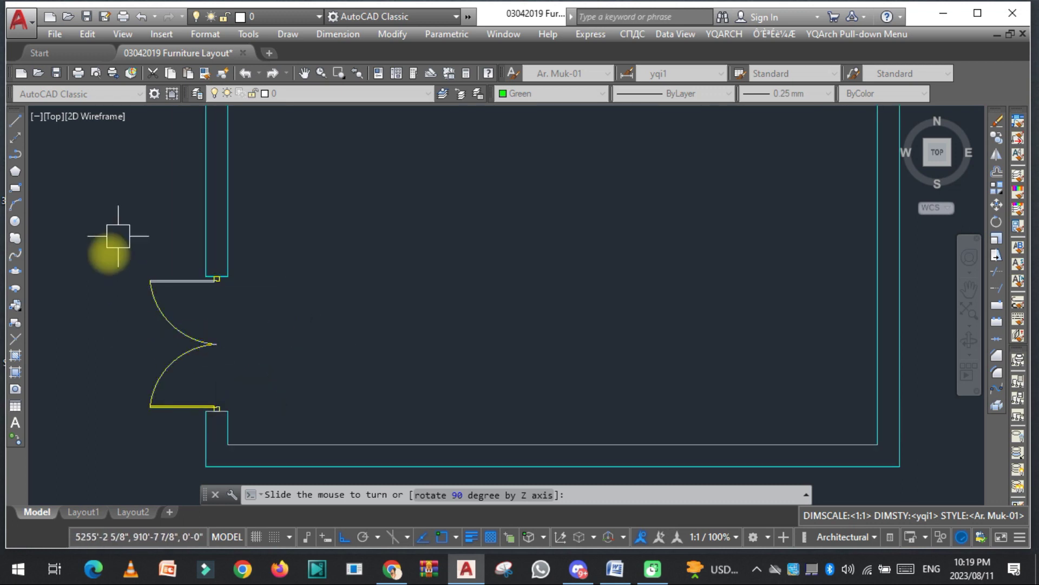
{"action": "left_click", "coordinate": [296, 343]}
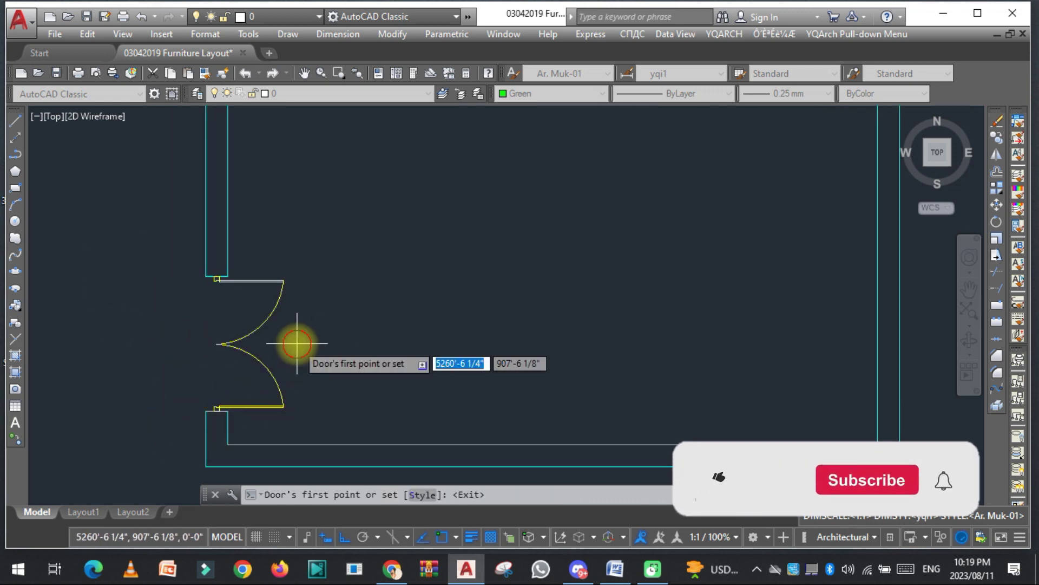
Step: Discard the double door, leaving the opening empty, and retype AD2
{"action": "scroll", "coordinate": [271, 325], "scroll_direction": "down", "scroll_amount": 2}
{"action": "scroll", "coordinate": [212, 333], "scroll_direction": "up", "scroll_amount": 2}
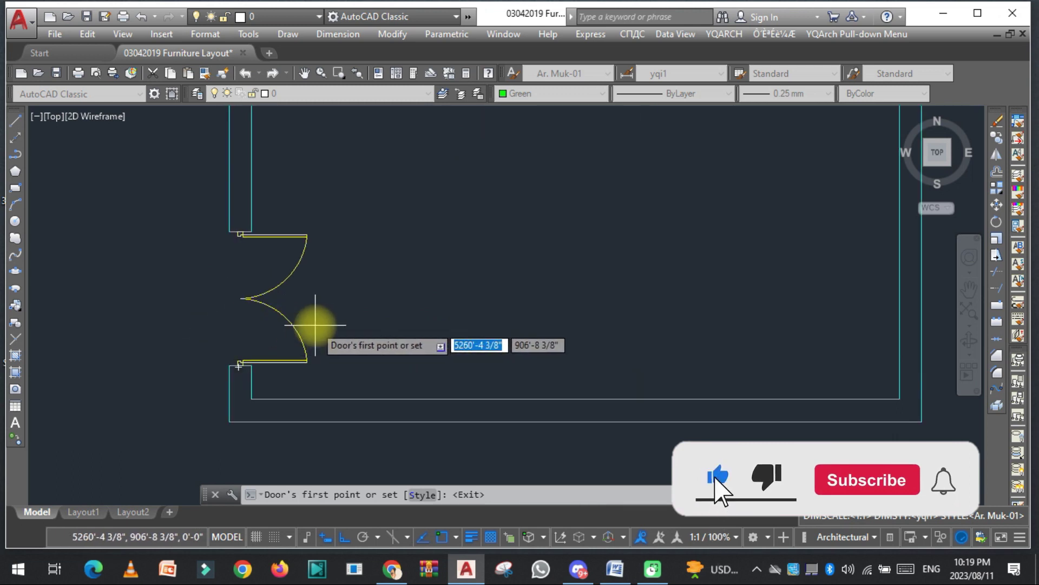
{"action": "key", "text": "Escape"}
{"action": "key", "text": "space"}
{"action": "key", "text": "space"}
{"action": "key", "text": "Escape"}
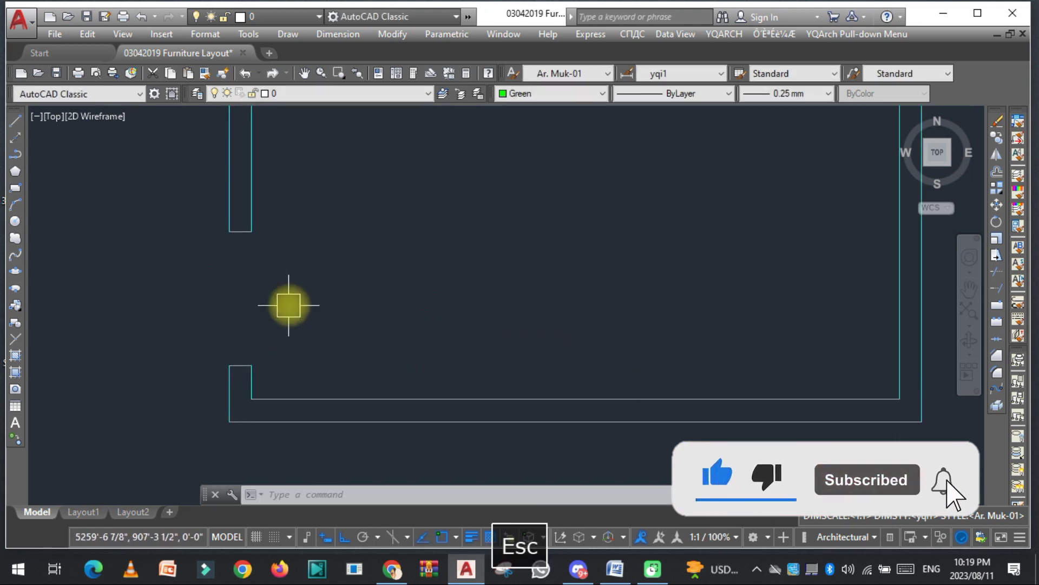
{"action": "type", "text": "AD2"}
{"action": "key", "text": "space"}
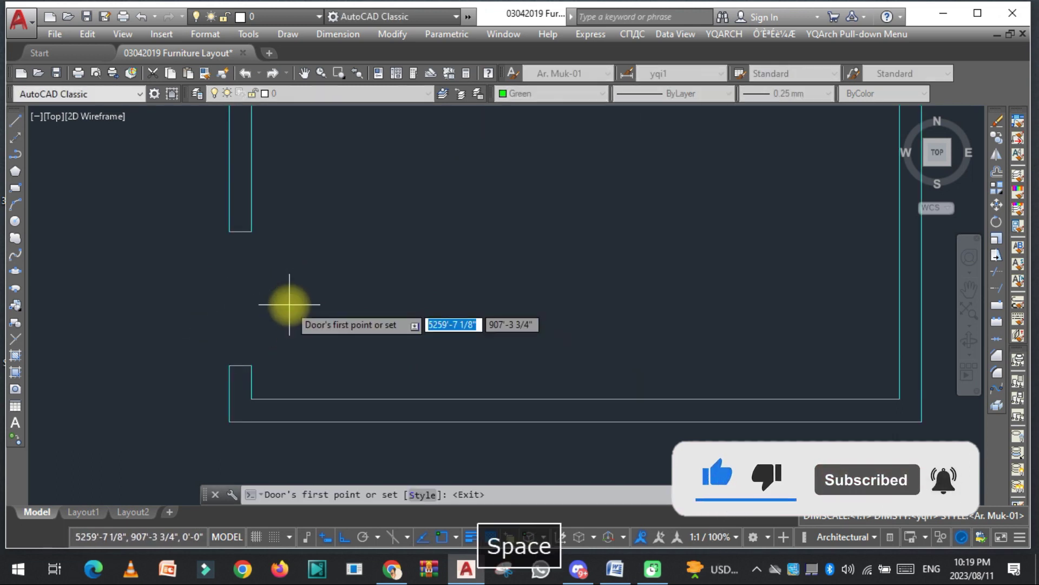
Step: Choose the bifold door style from the AD2 default door styles
{"action": "left_click", "coordinate": [418, 494]}
{"action": "left_click_drag", "start_coordinate": [463, 77], "coordinate": [274, 79]}
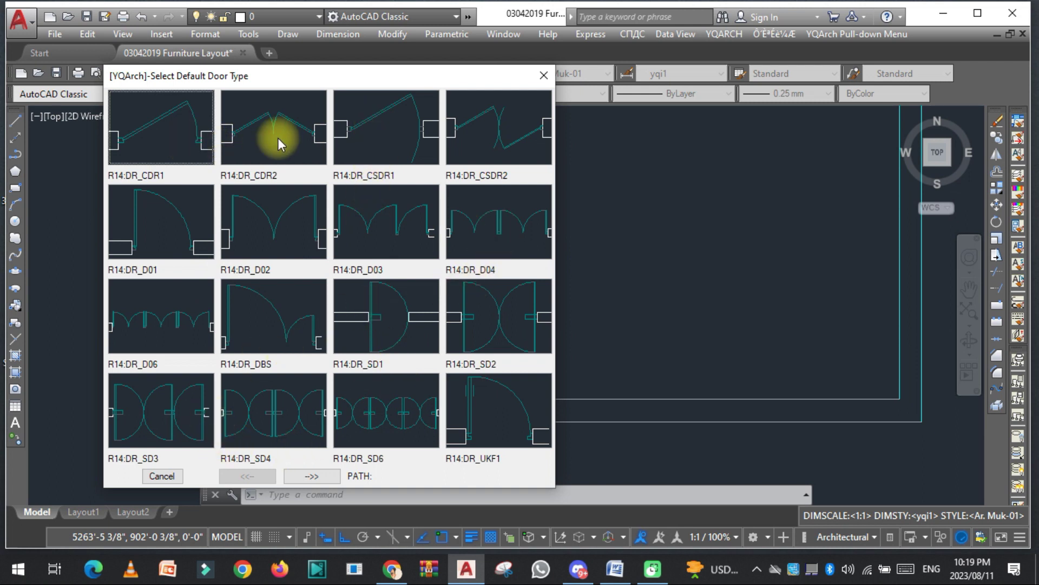
{"action": "left_click", "coordinate": [176, 144]}
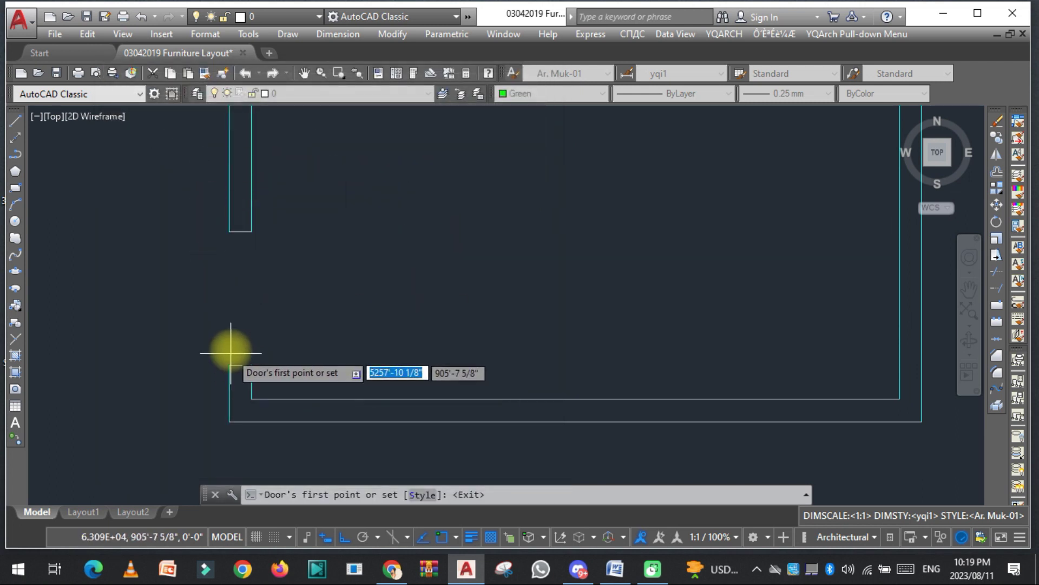
Step: Span the DR_CDR2 bifold door across the left-wall opening and set its swing
{"action": "left_click", "coordinate": [241, 366]}
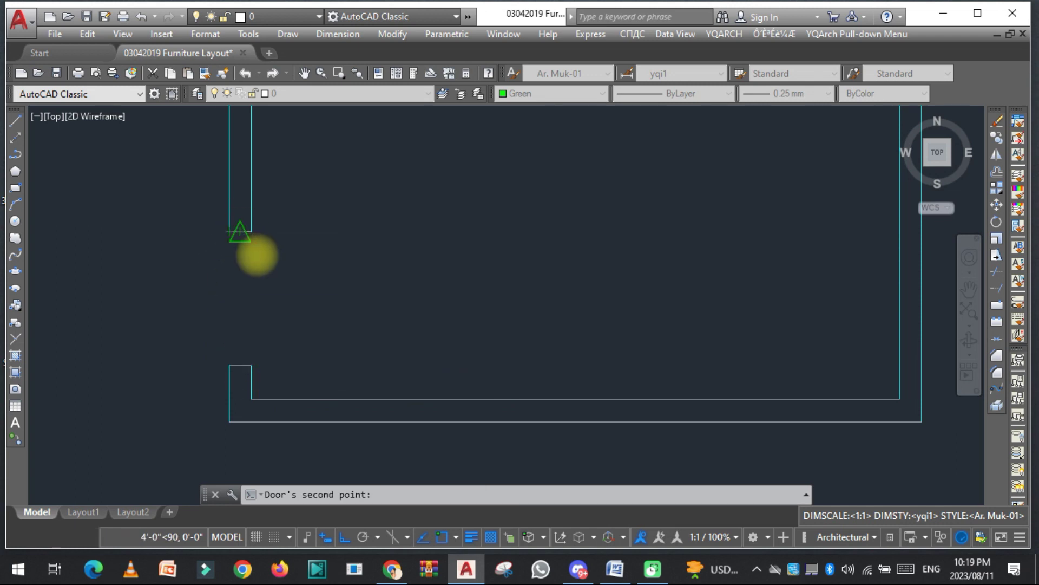
{"action": "left_click", "coordinate": [253, 253]}
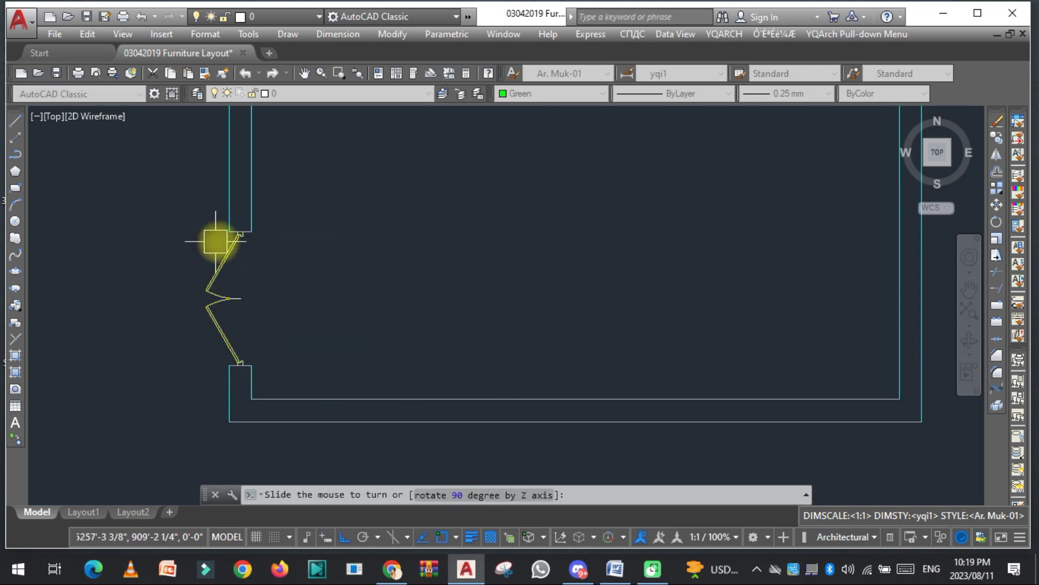
{"action": "left_click", "coordinate": [213, 306]}
{"action": "middle_click_drag", "start_coordinate": [341, 214], "coordinate": [309, 290]}
{"action": "key", "text": "Escape"}
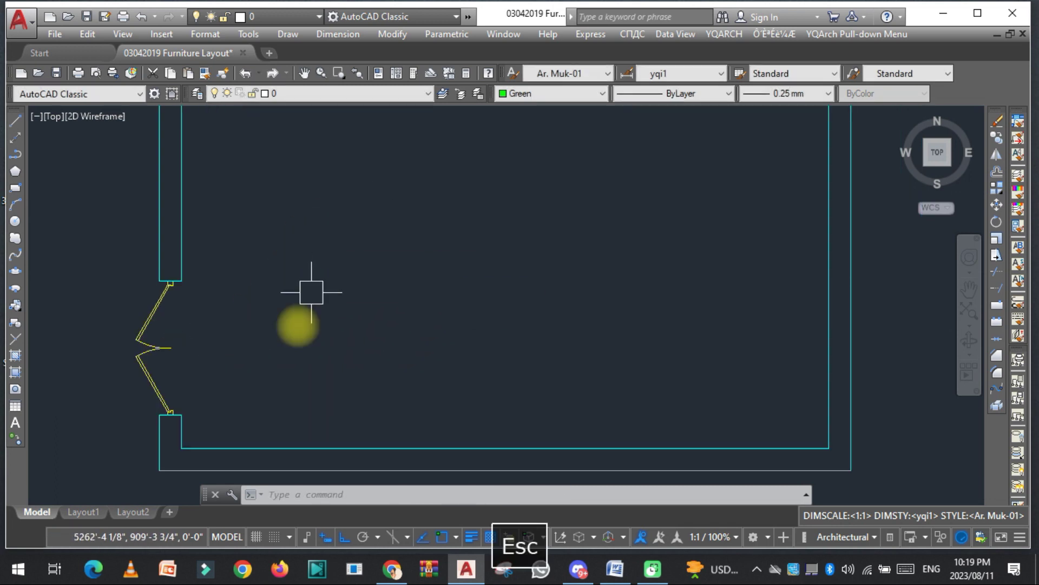
{"action": "left_click", "coordinate": [627, 573]}
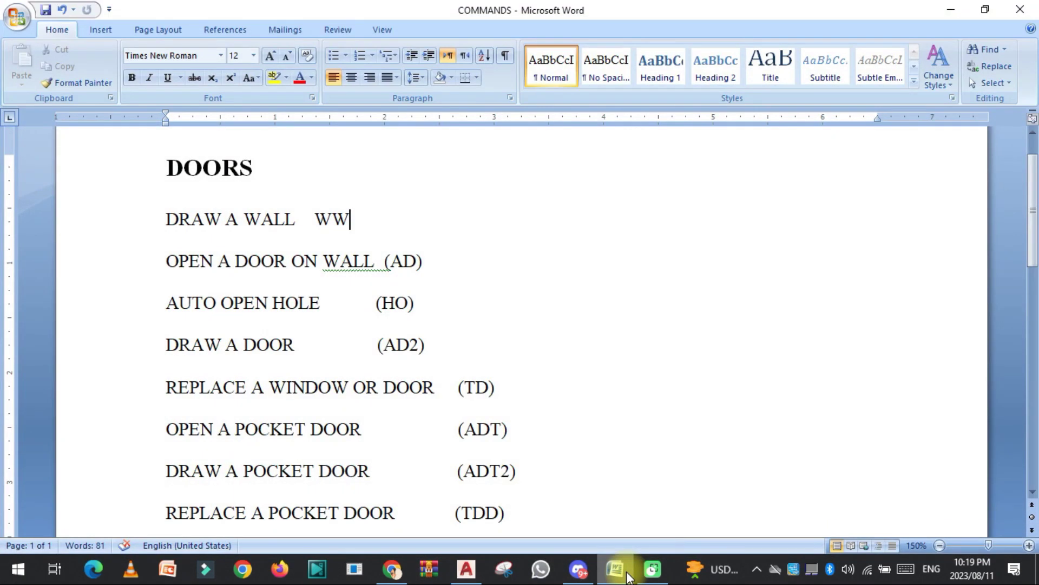
Step: Switch to the AutoCAD drawing and clear any pending command
{"action": "left_click", "coordinate": [627, 573]}
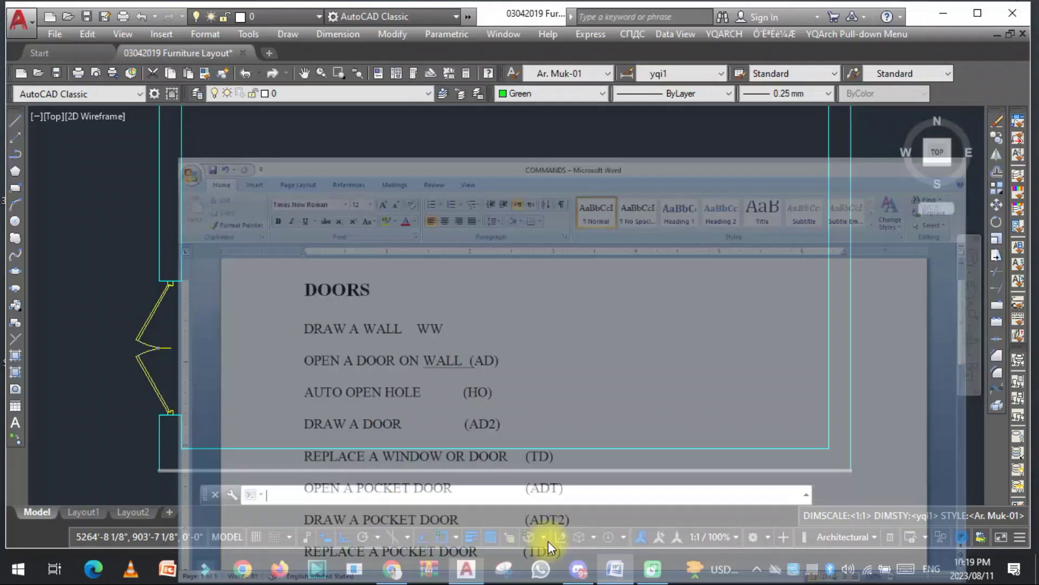
{"action": "key", "text": "Escape"}
{"action": "scroll", "coordinate": [195, 395], "scroll_direction": "up", "scroll_amount": 2}
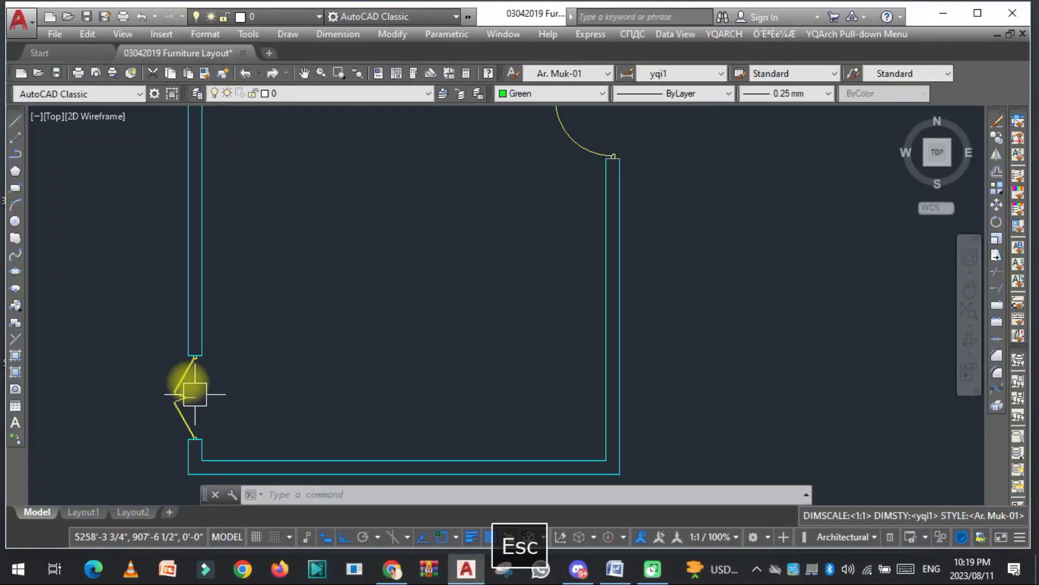
Step: Highlight the 'REPLACE A WINDOW OR DOOR (TD)' line in Word's list, then go back to AutoCAD
{"action": "left_click", "coordinate": [615, 570]}
{"action": "left_click_drag", "start_coordinate": [492, 388], "coordinate": [162, 391]}
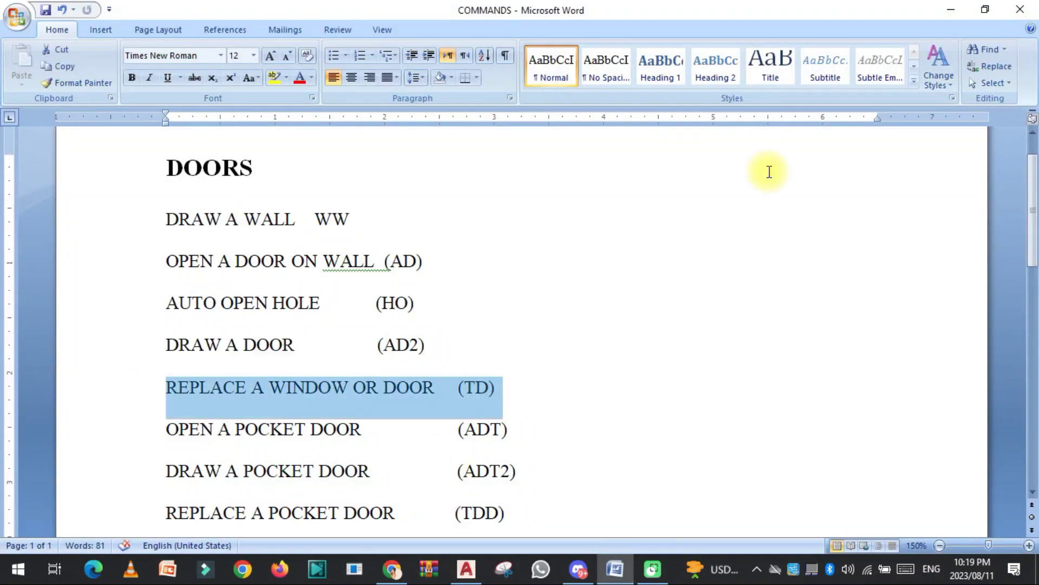
{"action": "left_click", "coordinate": [965, 8]}
{"action": "key", "text": "Escape"}
Step: Use TD to replace the left-wall bifold door with the DR_D02 double-swing door
{"action": "type", "text": "T"}
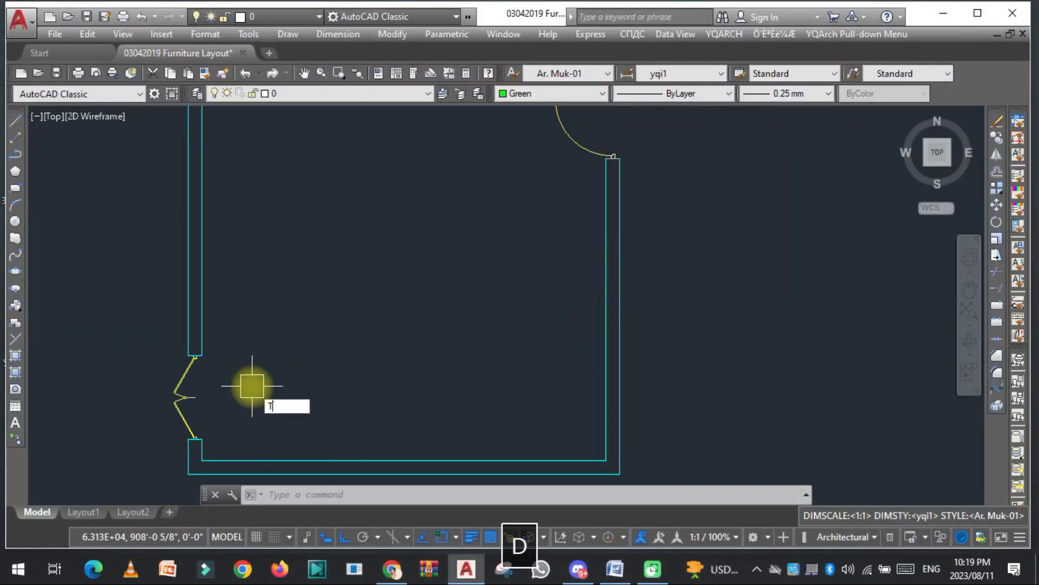
{"action": "type", "text": "D"}
{"action": "key", "text": "space"}
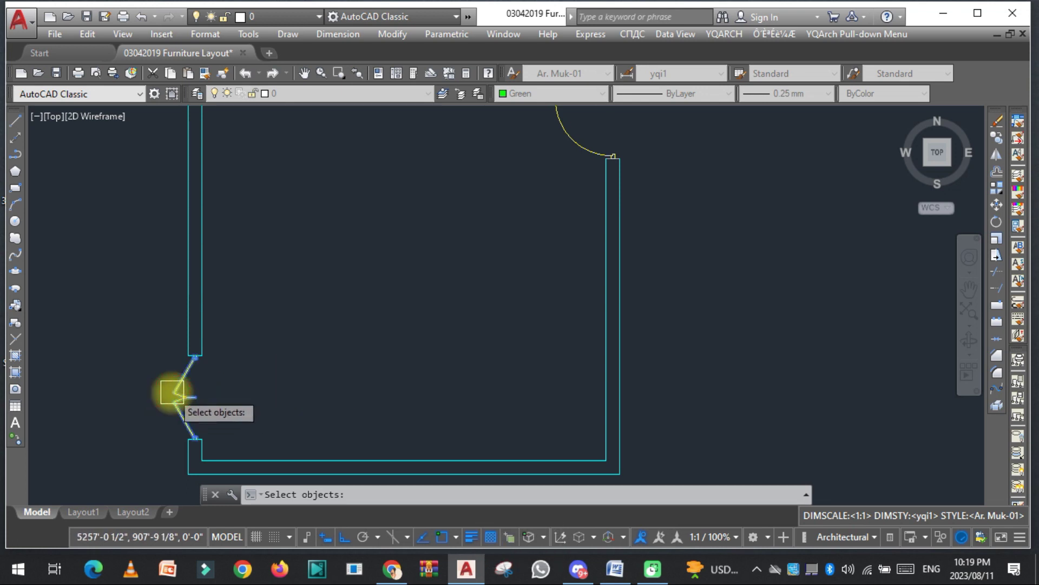
{"action": "left_click", "coordinate": [172, 391]}
{"action": "key", "text": "space"}
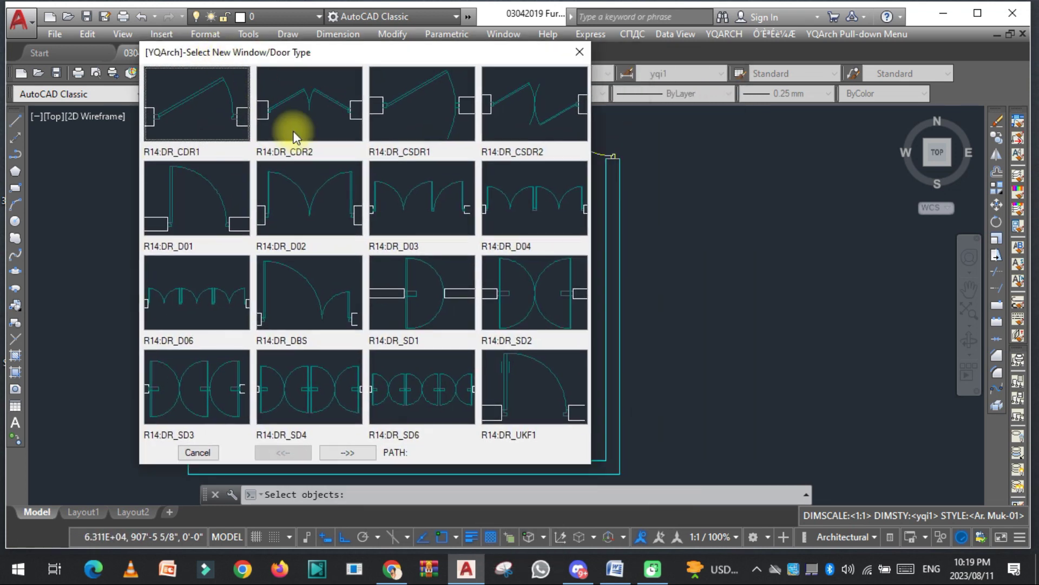
{"action": "left_click", "coordinate": [336, 233]}
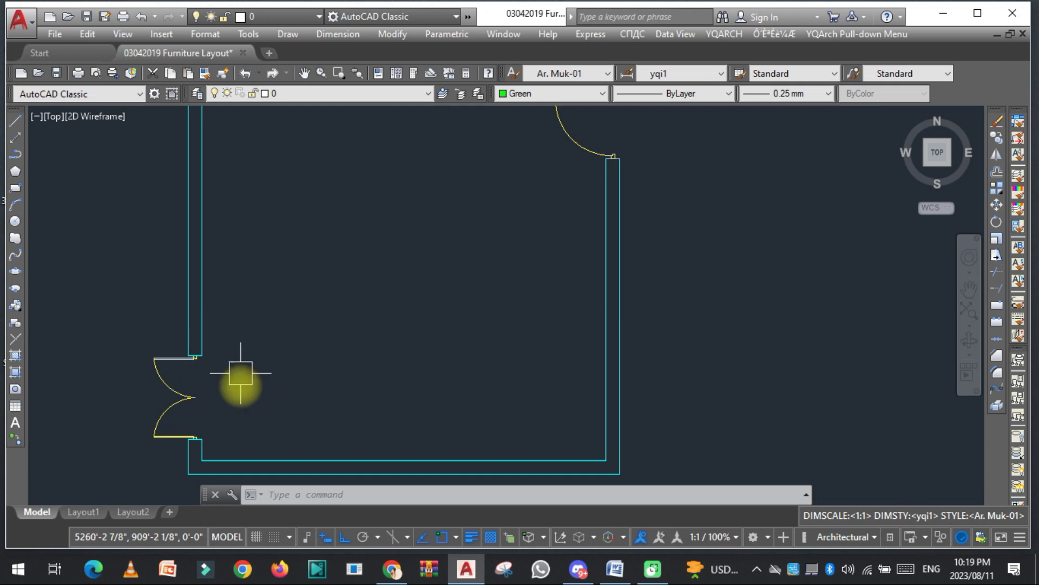
{"action": "key", "text": "space"}
{"action": "key", "text": "Escape"}
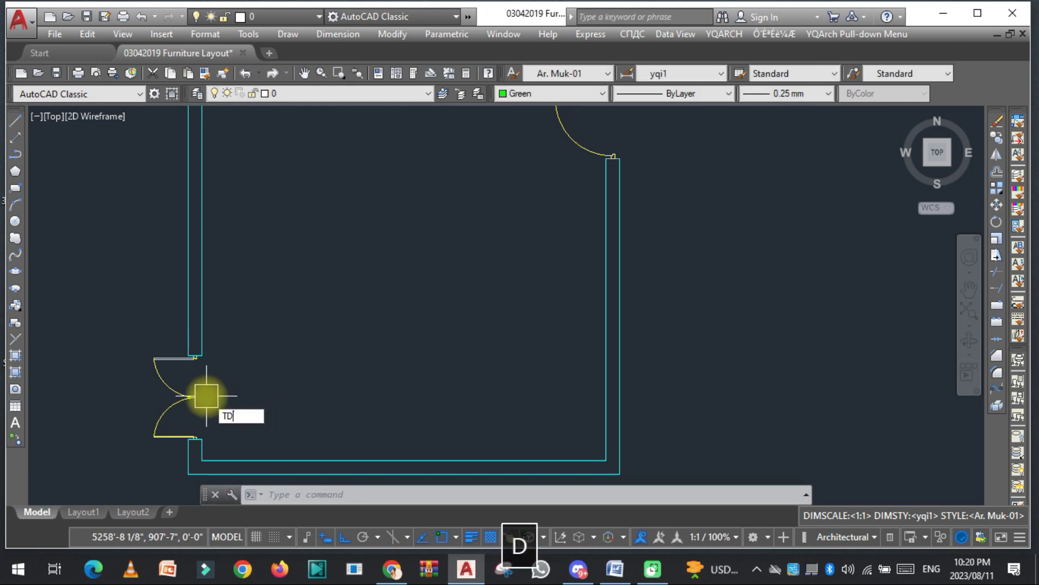
Step: Use TD again to swap that double-swing door for the DR_D01 single-swing door
{"action": "type", "text": "TD"}
{"action": "key", "text": "space"}
{"action": "left_click", "coordinate": [190, 406]}
{"action": "key", "text": "space"}
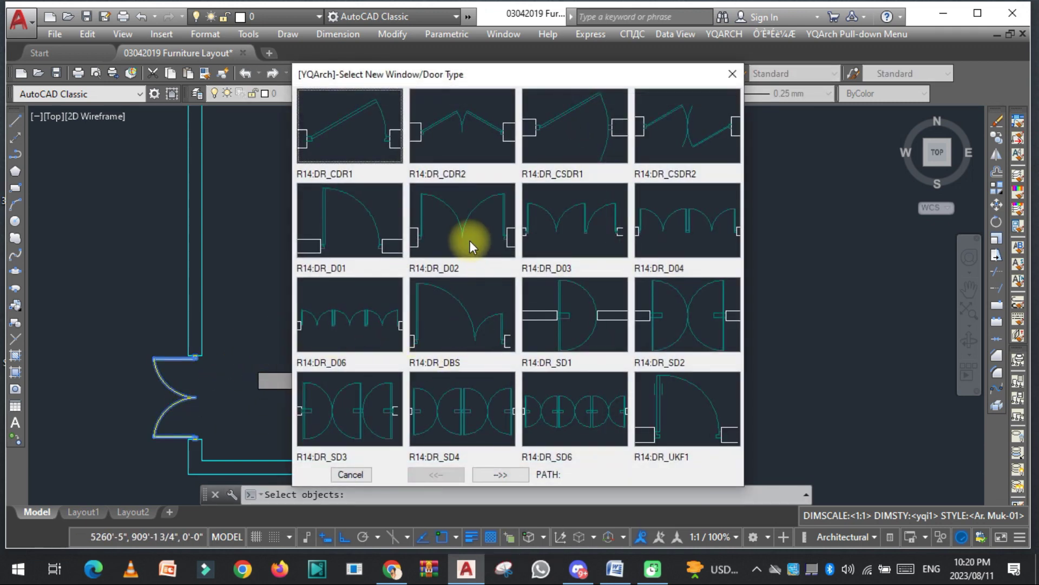
{"action": "left_click", "coordinate": [348, 231]}
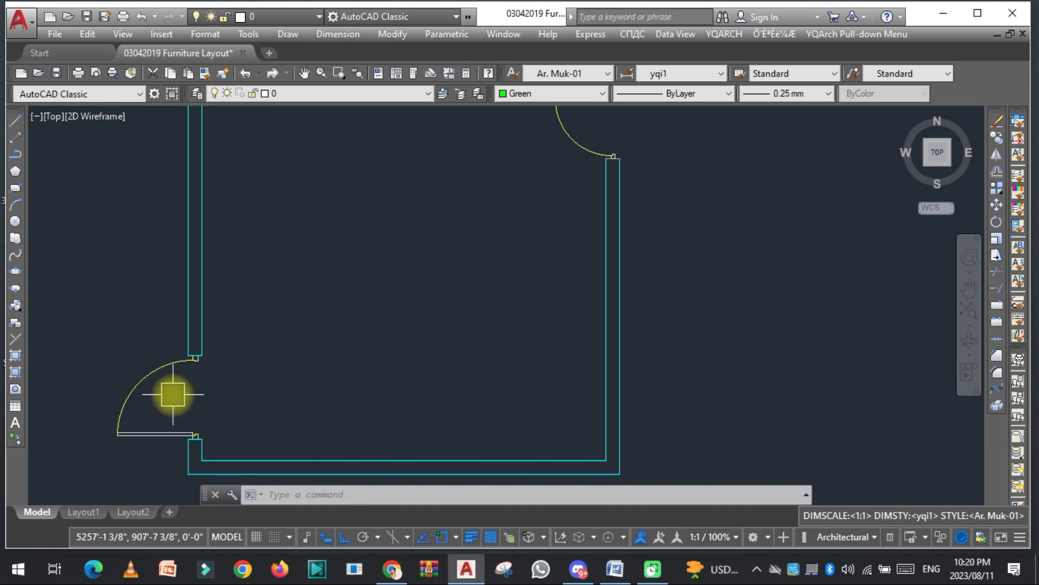
Step: Replace the left-wall single-swing door with the DR_SD4 multi-leaf swing door
{"action": "type", "text": "TD"}
{"action": "key", "text": "space"}
{"action": "left_click", "coordinate": [128, 372]}
{"action": "key", "text": "space"}
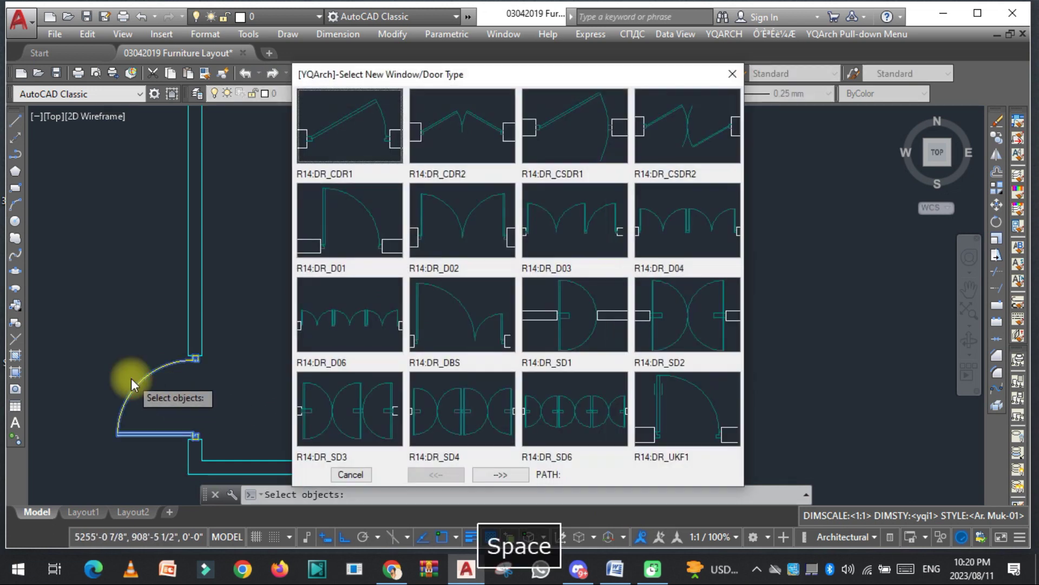
{"action": "left_click", "coordinate": [463, 417]}
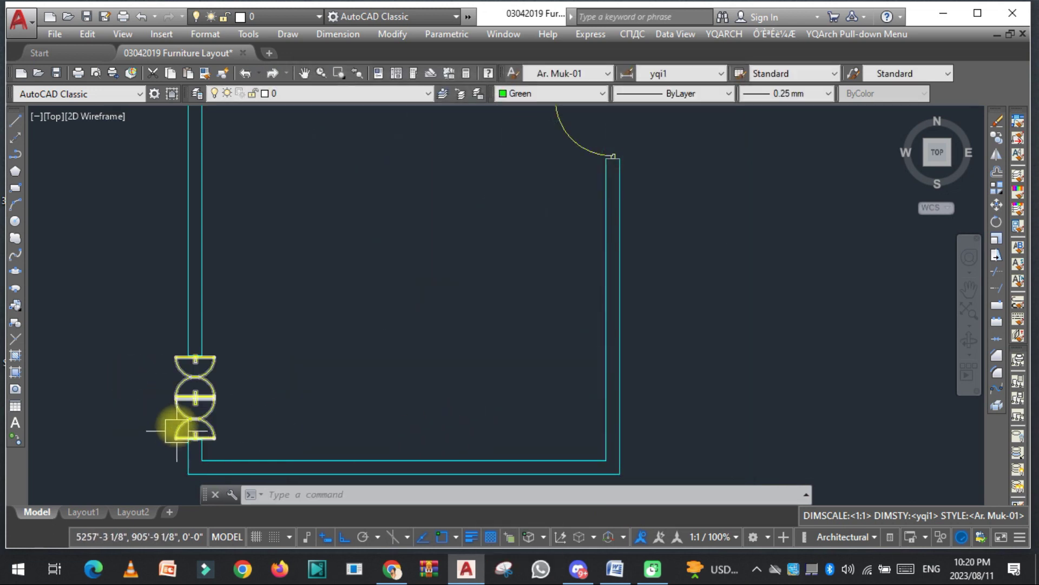
{"action": "scroll", "coordinate": [194, 433], "scroll_direction": "up", "scroll_amount": 4}
{"action": "scroll", "coordinate": [176, 303], "scroll_direction": "down", "scroll_amount": 5}
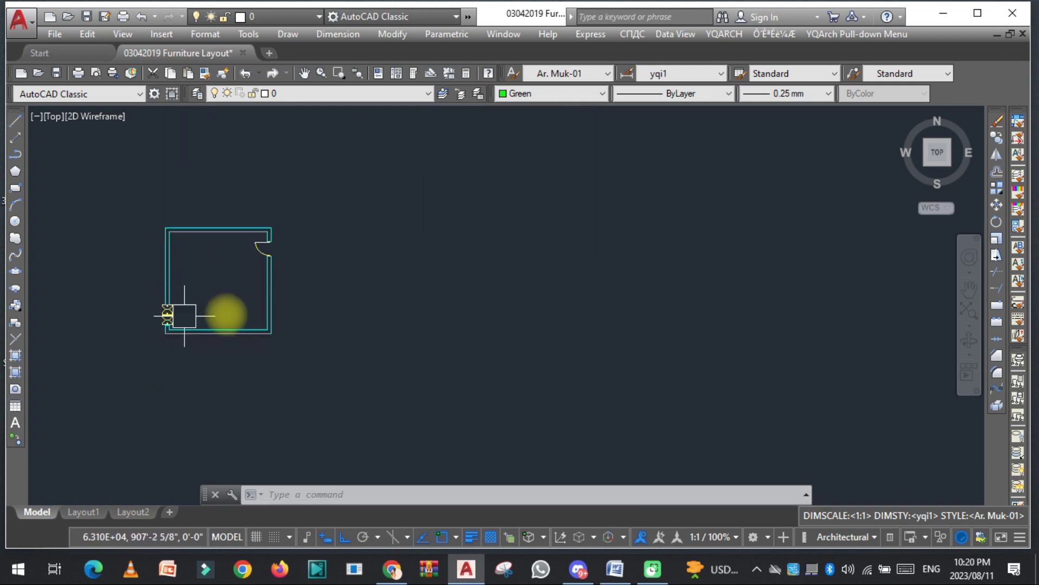
{"action": "scroll", "coordinate": [255, 242], "scroll_direction": "up", "scroll_amount": 7}
{"action": "key", "text": "Escape"}
{"action": "scroll", "coordinate": [268, 209], "scroll_direction": "up", "scroll_amount": 2}
Step: Restyle the right-wall door to DR_UKF1 with the replace door command
{"action": "key", "text": "space"}
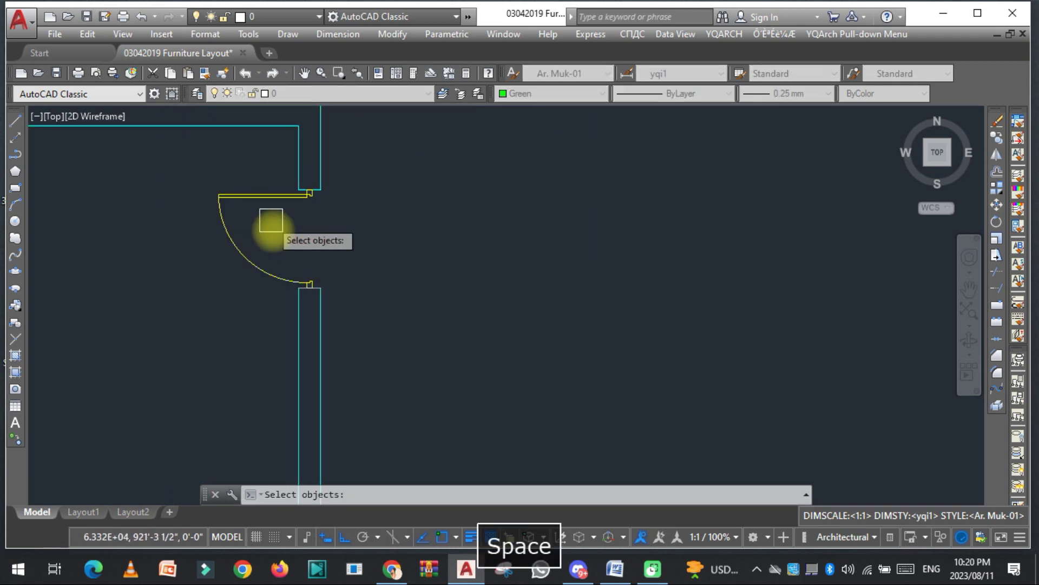
{"action": "left_click", "coordinate": [248, 255]}
{"action": "left_click_drag", "start_coordinate": [375, 80], "coordinate": [200, 81]}
{"action": "double_click", "coordinate": [440, 413]}
{"action": "scroll", "coordinate": [235, 199], "scroll_direction": "up", "scroll_amount": 3}
{"action": "scroll", "coordinate": [413, 267], "scroll_direction": "down", "scroll_amount": 7}
{"action": "scroll", "coordinate": [291, 309], "scroll_direction": "down", "scroll_amount": 2}
{"action": "scroll", "coordinate": [291, 310], "scroll_direction": "up", "scroll_amount": 2}
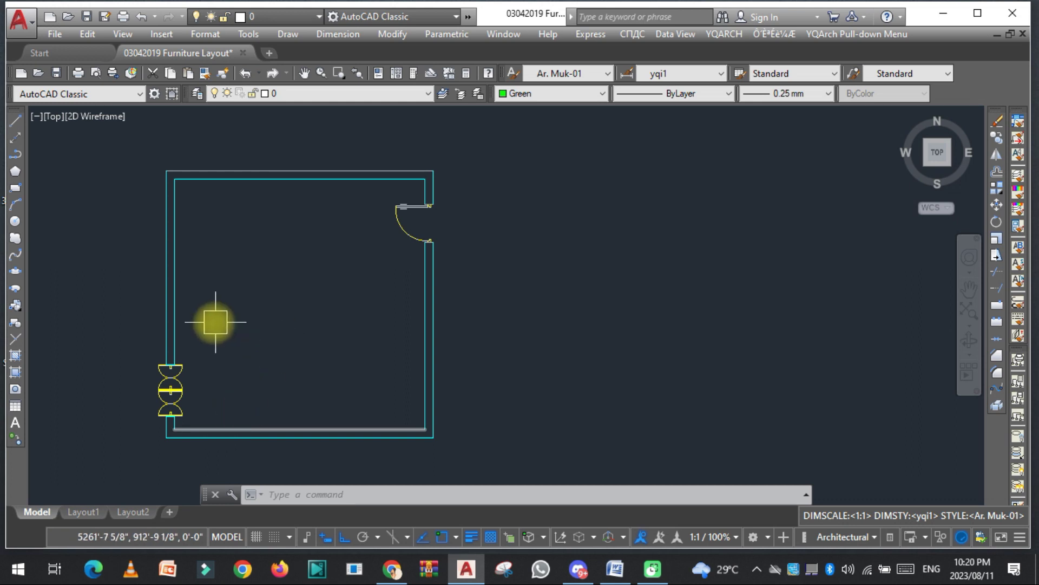
{"action": "scroll", "coordinate": [215, 320], "scroll_direction": "up", "scroll_amount": 2}
{"action": "scroll", "coordinate": [292, 350], "scroll_direction": "down", "scroll_amount": 2}
Step: Glance at the Word list, then return to AutoCAD and clear any pending command
{"action": "left_click", "coordinate": [617, 569]}
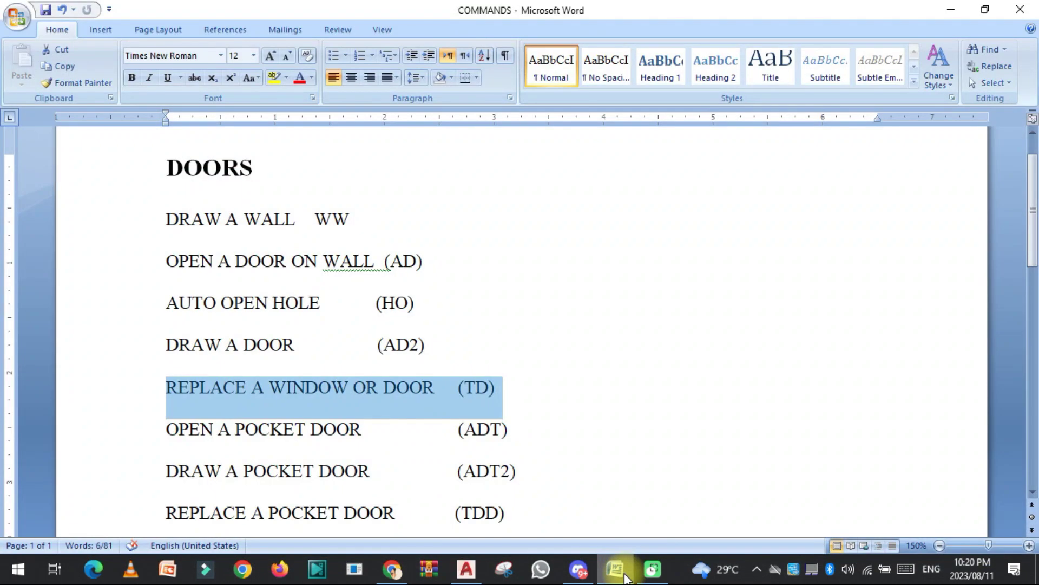
{"action": "left_click", "coordinate": [622, 574]}
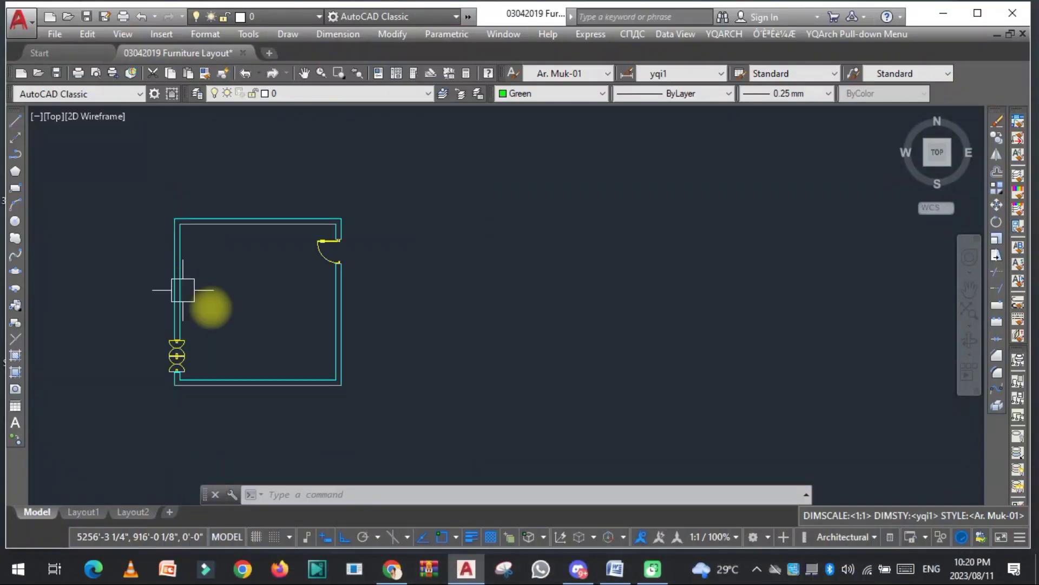
{"action": "scroll", "coordinate": [181, 244], "scroll_direction": "up", "scroll_amount": 2}
{"action": "key", "text": "Escape"}
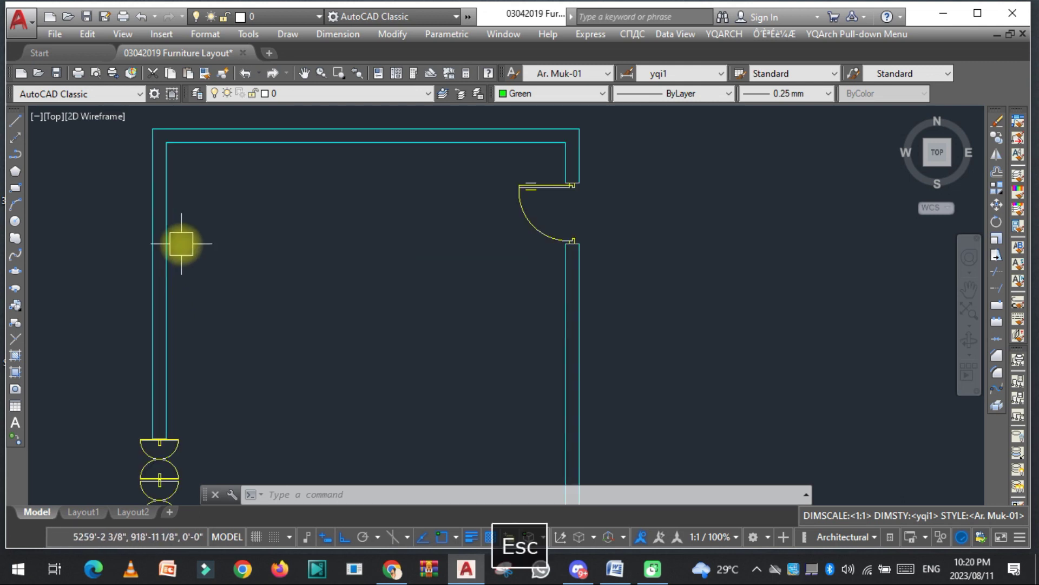
Step: Run ADT with hole width 48 and pier width 12, placing a double door high in the left wall
{"action": "type", "text": "ADT"}
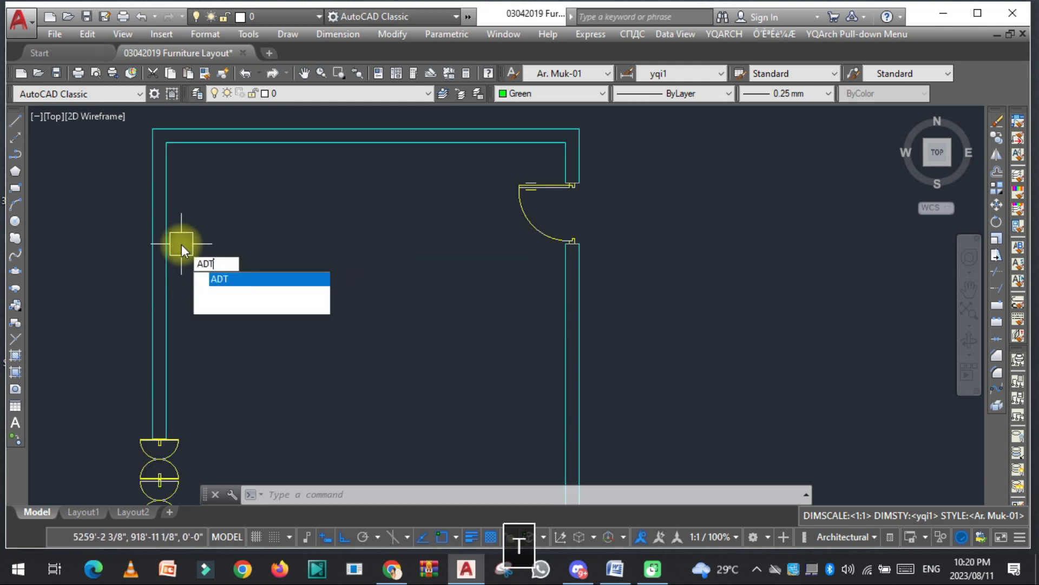
{"action": "key", "text": "space"}
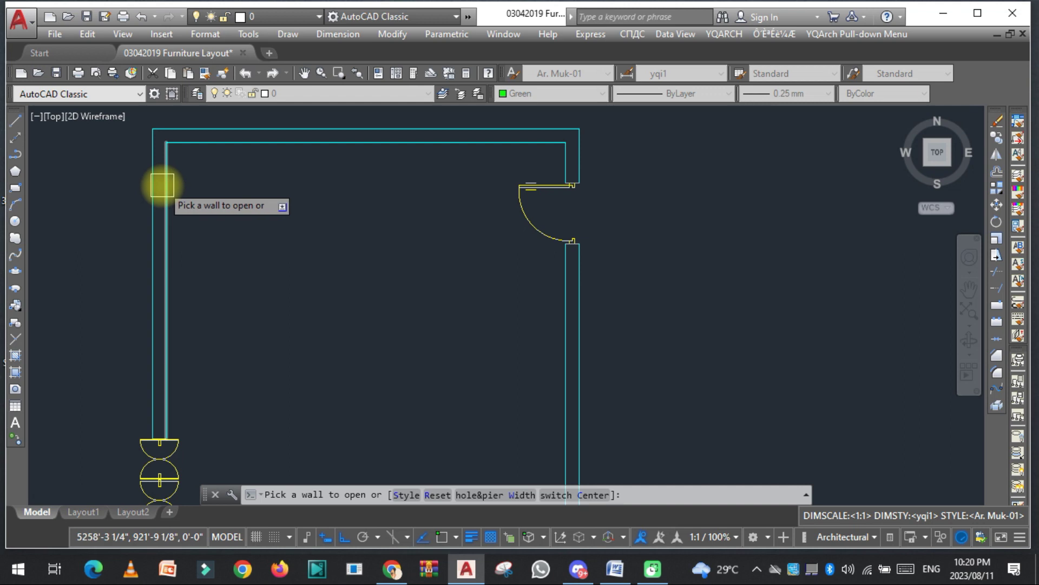
{"action": "left_click", "coordinate": [521, 495]}
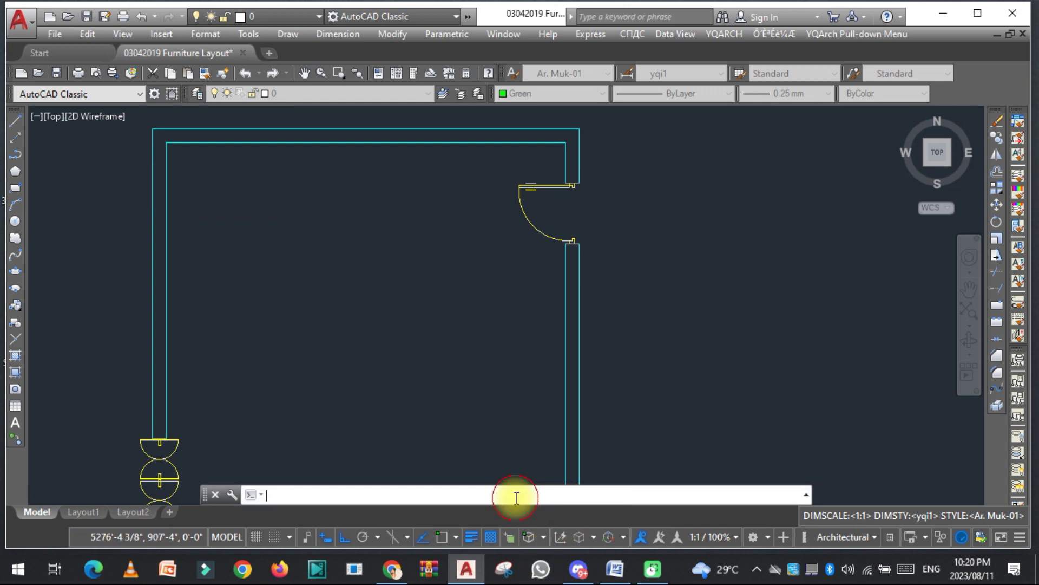
{"action": "left_click_drag", "start_coordinate": [460, 114], "coordinate": [226, 116]}
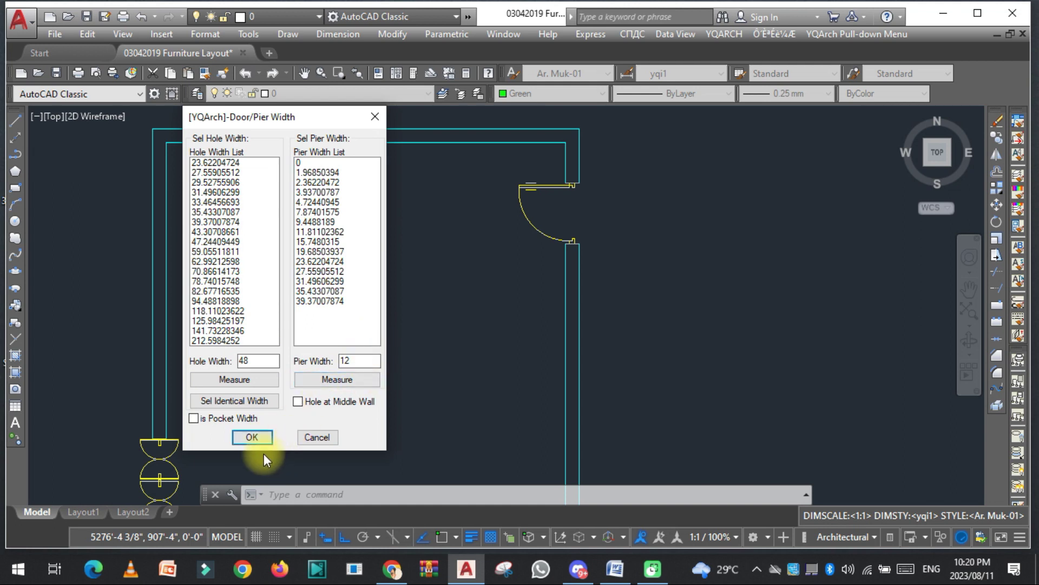
{"action": "left_click", "coordinate": [255, 437]}
{"action": "left_click", "coordinate": [155, 191]}
{"action": "left_click", "coordinate": [156, 191]}
{"action": "scroll", "coordinate": [129, 187], "scroll_direction": "up", "scroll_amount": 2}
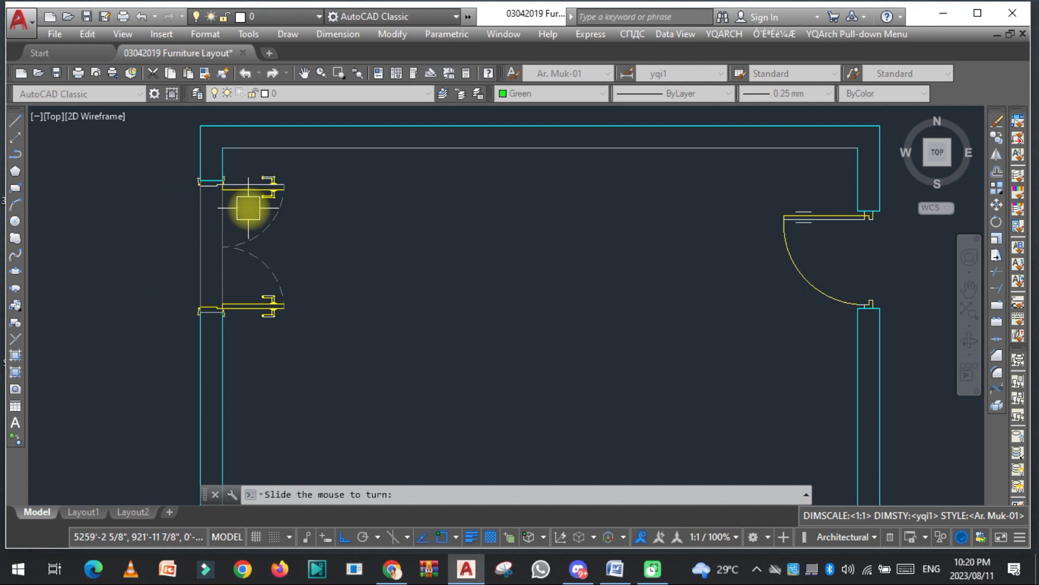
{"action": "scroll", "coordinate": [155, 209], "scroll_direction": "up", "scroll_amount": 2}
{"action": "scroll", "coordinate": [348, 298], "scroll_direction": "down", "scroll_amount": 2}
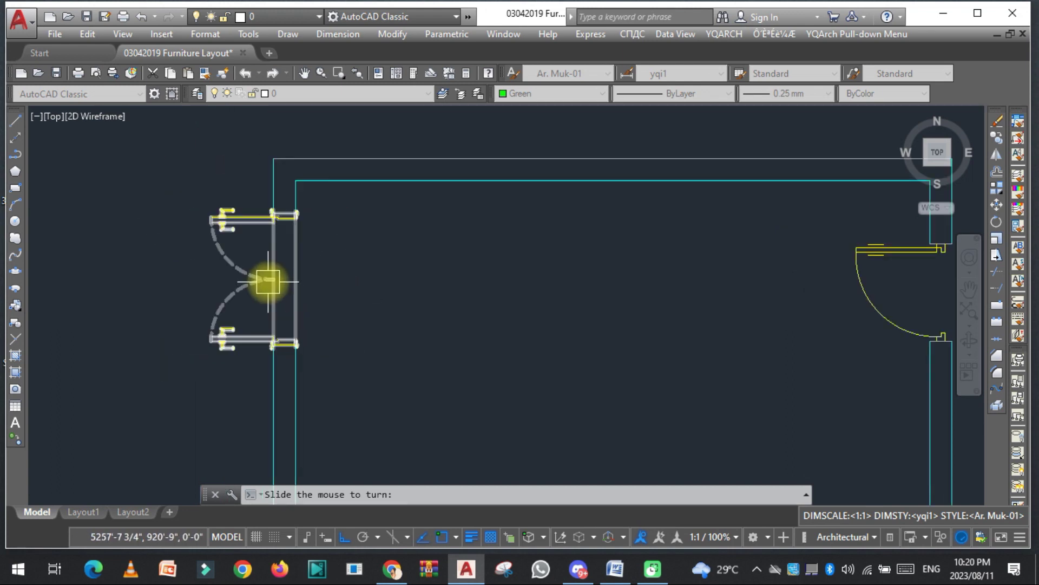
{"action": "left_click", "coordinate": [354, 279]}
{"action": "scroll", "coordinate": [355, 239], "scroll_direction": "up", "scroll_amount": 2}
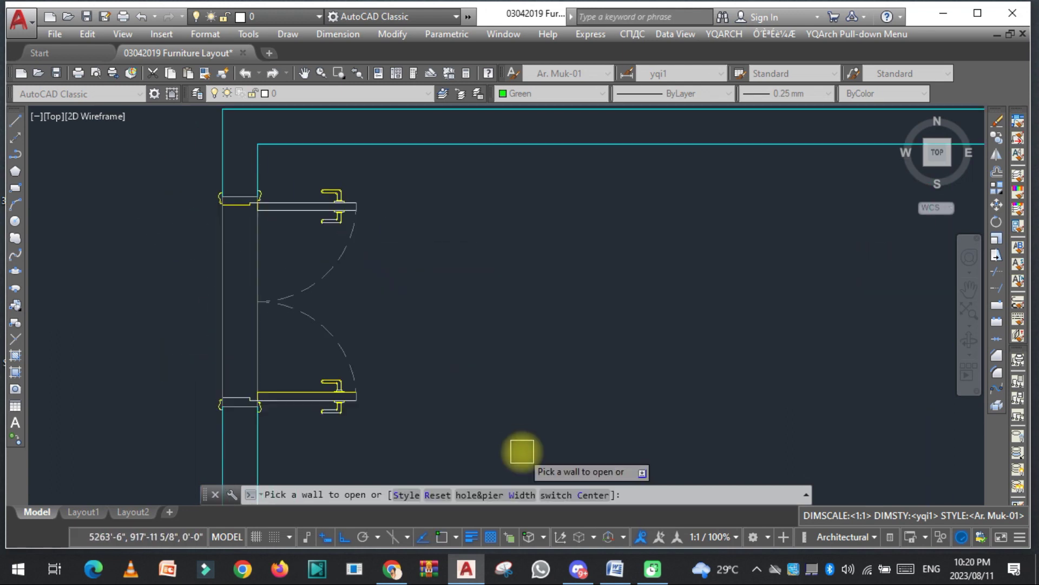
Step: Choose the Door20 pocket door style and place it in the lower right wall
{"action": "left_click", "coordinate": [404, 495]}
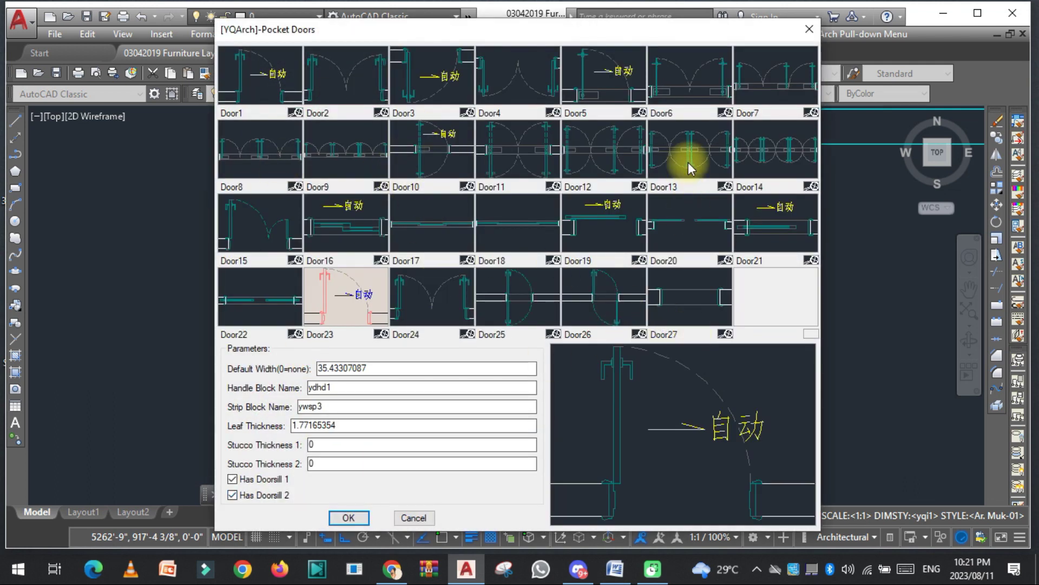
{"action": "left_click", "coordinate": [662, 216]}
{"action": "double_click", "coordinate": [668, 229]}
{"action": "scroll", "coordinate": [674, 225], "scroll_direction": "down", "scroll_amount": 3}
{"action": "scroll", "coordinate": [112, 209], "scroll_direction": "down", "scroll_amount": 2}
{"action": "scroll", "coordinate": [360, 325], "scroll_direction": "up", "scroll_amount": 5}
{"action": "left_click", "coordinate": [366, 323]}
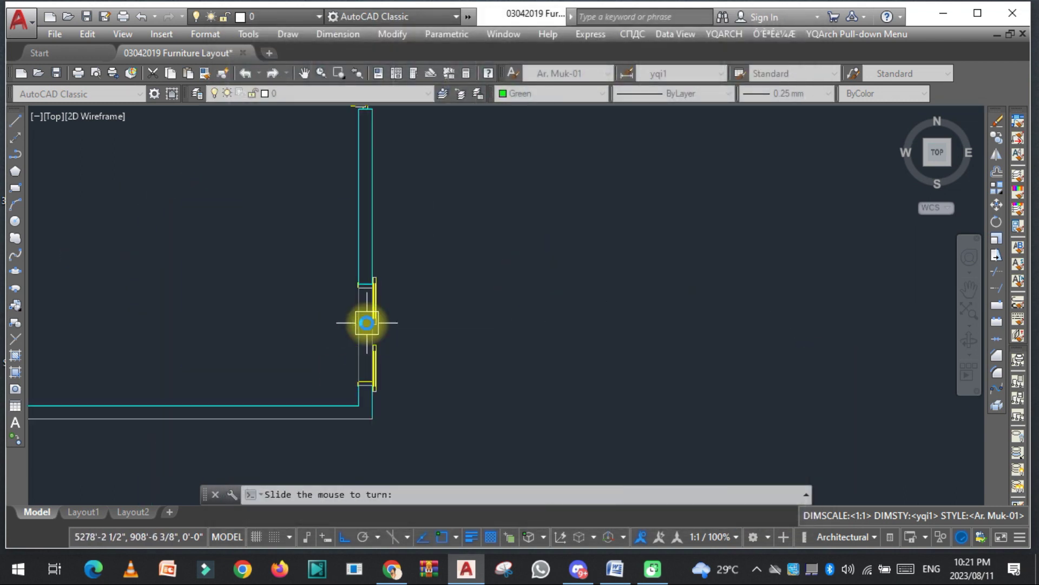
Step: Finish the Door20 placement and clear a stray selection window
{"action": "scroll", "coordinate": [349, 319], "scroll_direction": "up", "scroll_amount": 2}
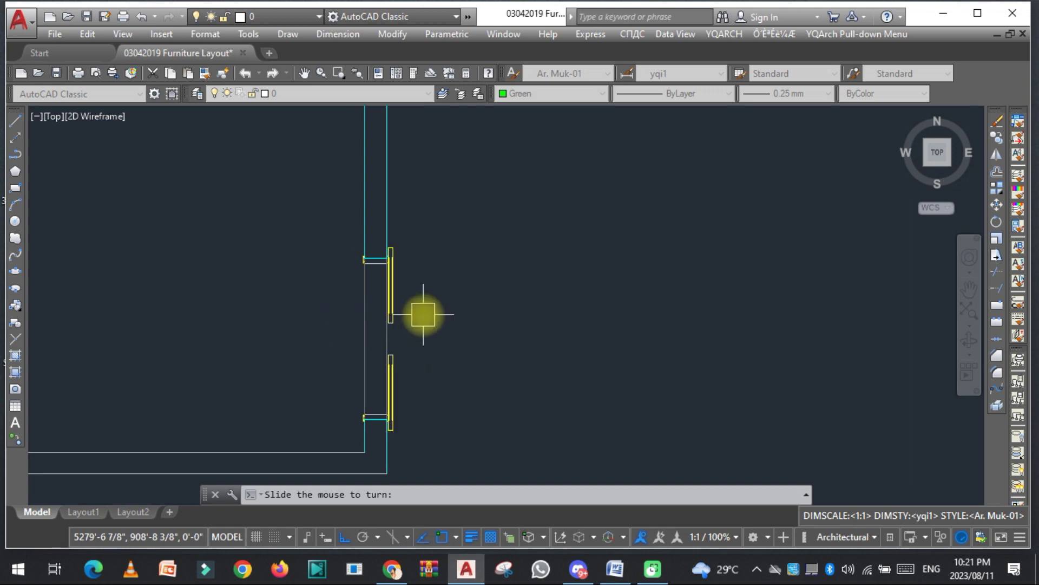
{"action": "scroll", "coordinate": [316, 318], "scroll_direction": "down", "scroll_amount": 2}
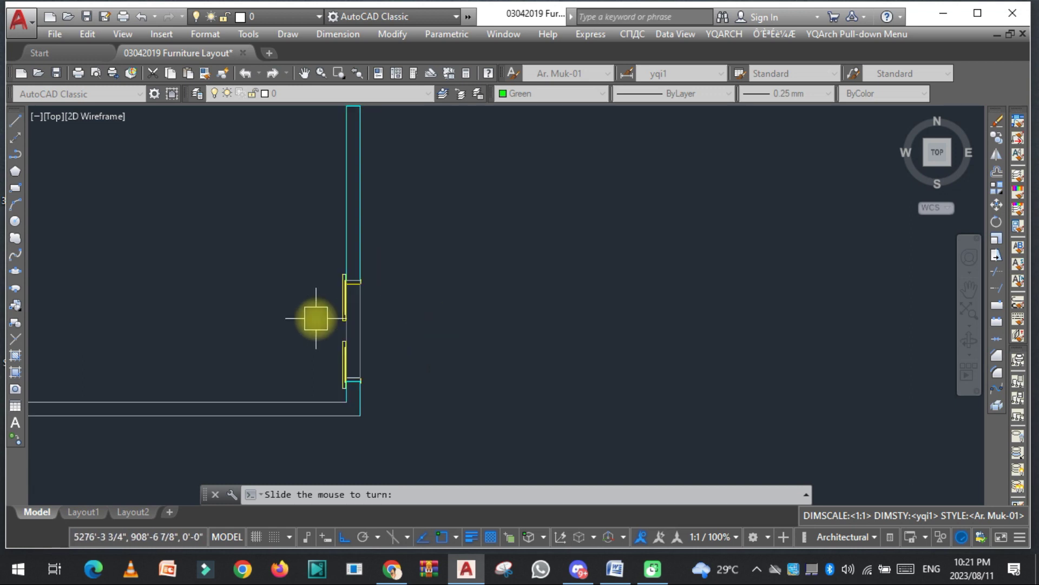
{"action": "key", "text": "Escape"}
{"action": "scroll", "coordinate": [316, 319], "scroll_direction": "down", "scroll_amount": 3}
{"action": "left_click", "coordinate": [320, 333]}
{"action": "key", "text": "Escape"}
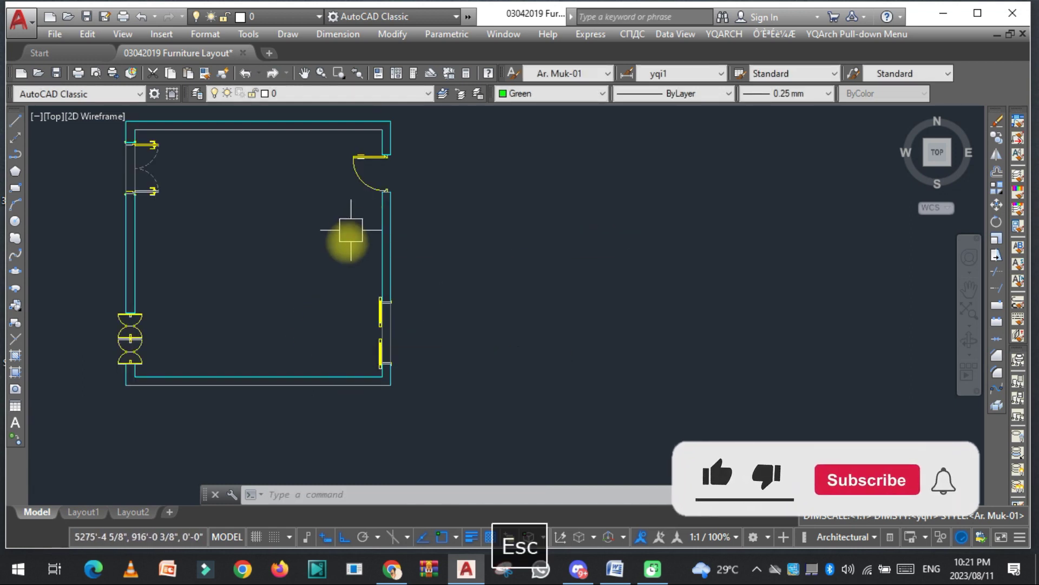
{"action": "scroll", "coordinate": [297, 312], "scroll_direction": "up", "scroll_amount": 2}
Step: Highlight the OPEN A POCKET DOOR (ADT) entry in Word's command list, then minimize Word
{"action": "left_click", "coordinate": [616, 570]}
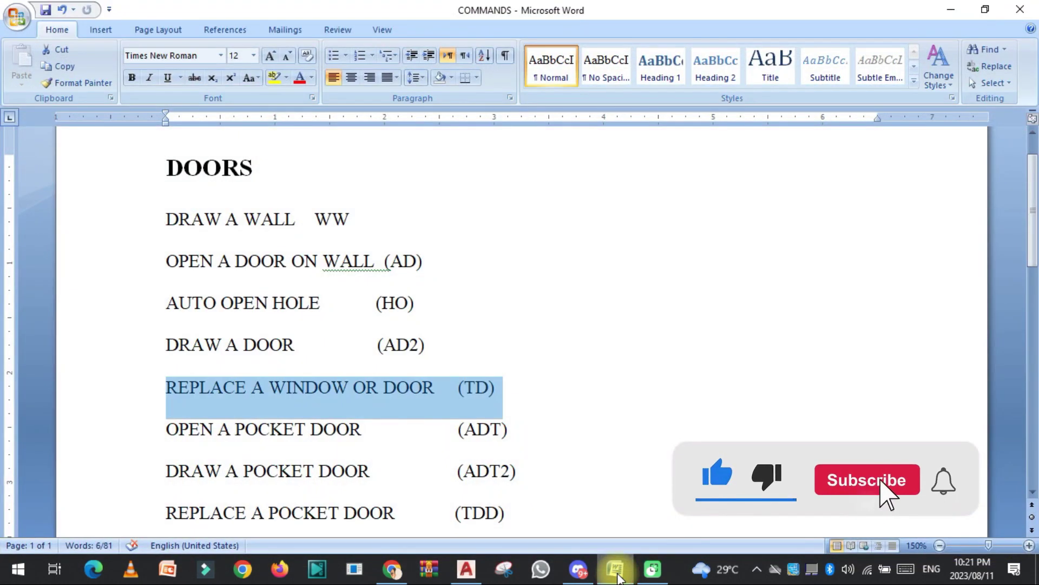
{"action": "left_click", "coordinate": [268, 431]}
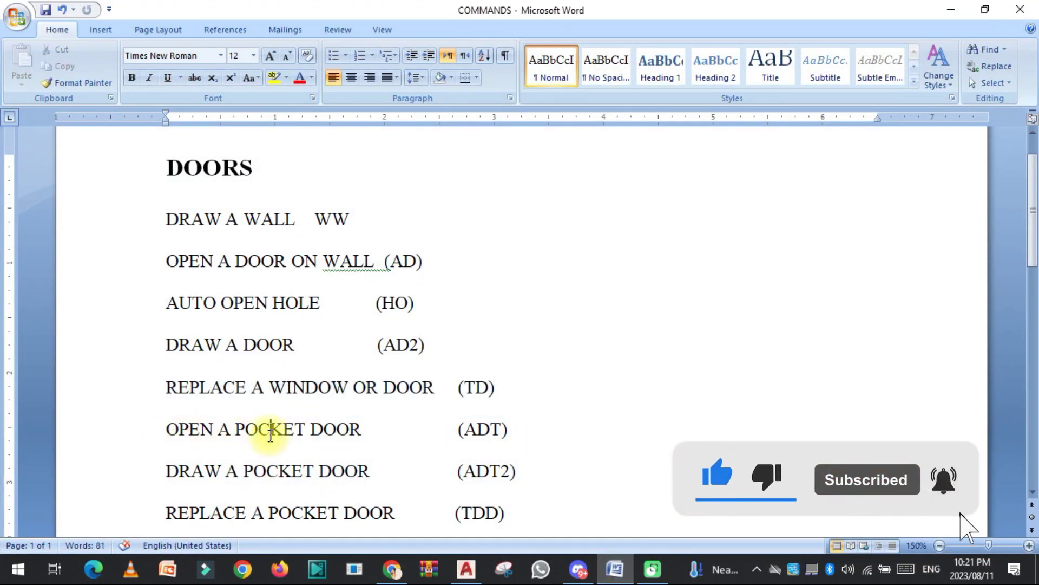
{"action": "left_click_drag", "start_coordinate": [508, 431], "coordinate": [413, 439]}
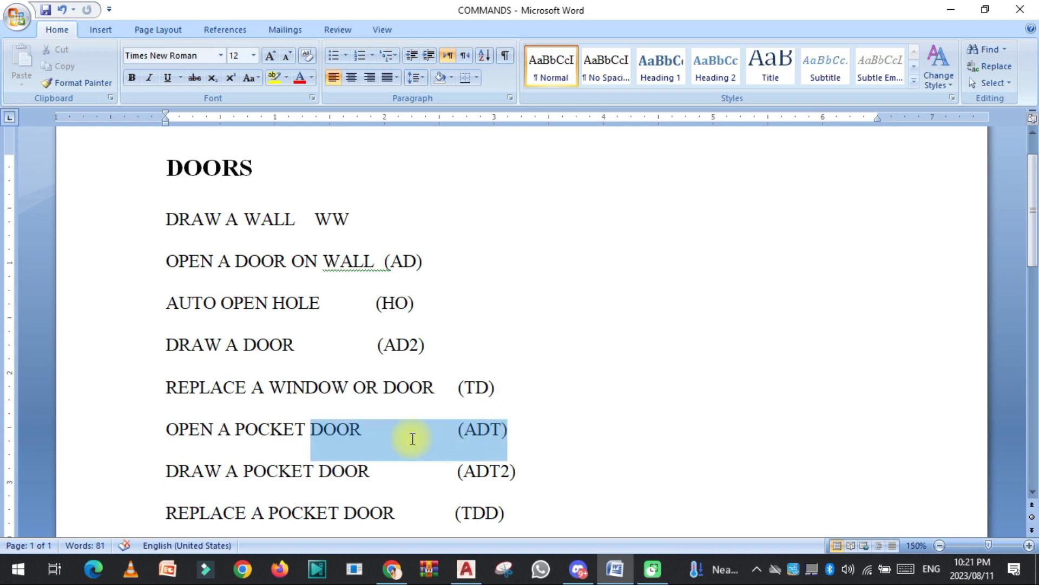
{"action": "left_click", "coordinate": [443, 446]}
{"action": "scroll", "coordinate": [449, 448], "scroll_direction": "down", "scroll_amount": 1}
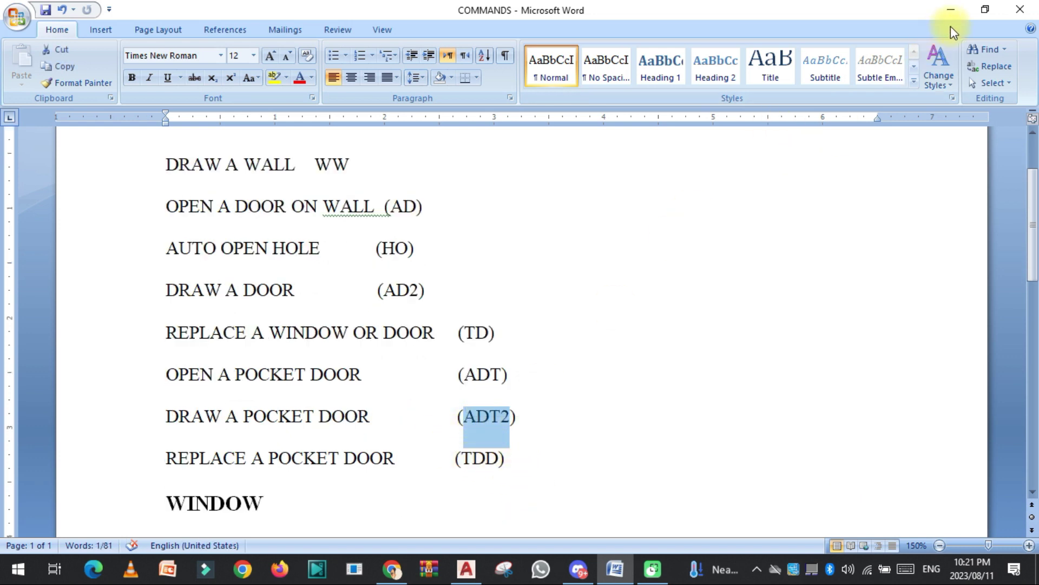
{"action": "left_click", "coordinate": [955, 11]}
{"action": "key", "text": "Escape"}
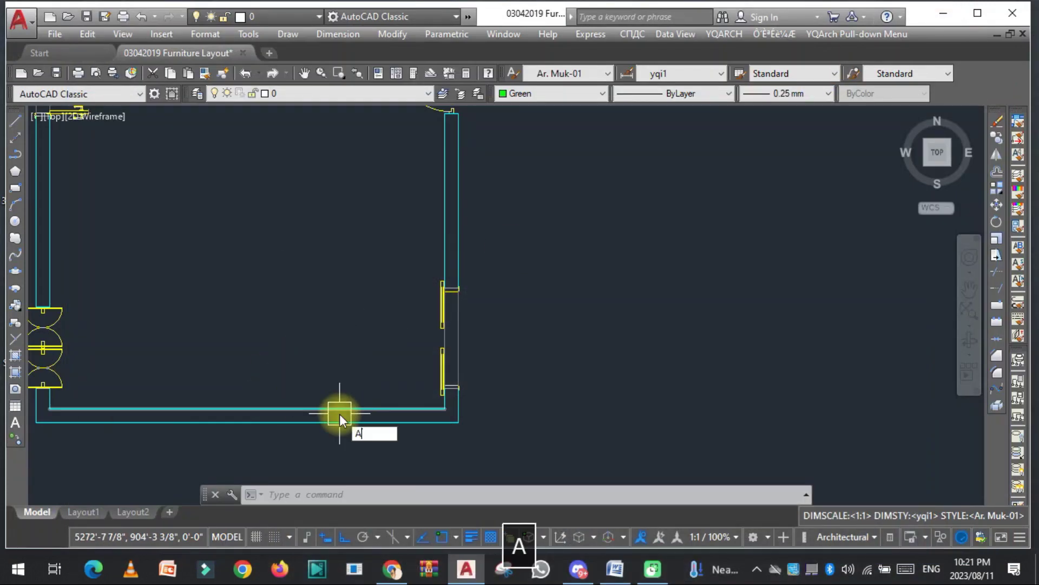
Step: Try ADT2 from the bottom wall's midpoint, then cancel it and an erase command
{"action": "type", "text": "ADT2"}
{"action": "key", "text": "space"}
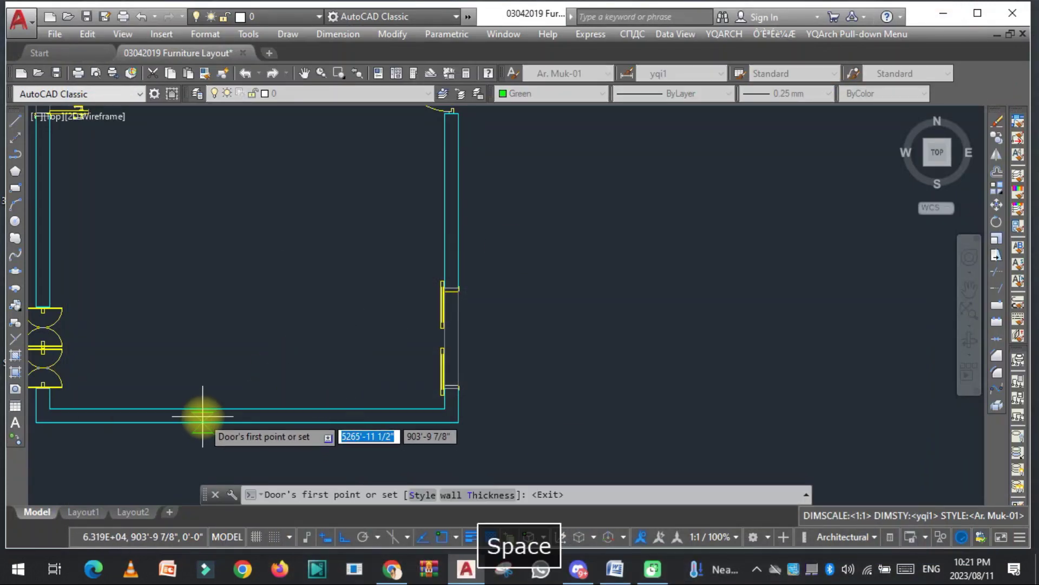
{"action": "left_click", "coordinate": [248, 422]}
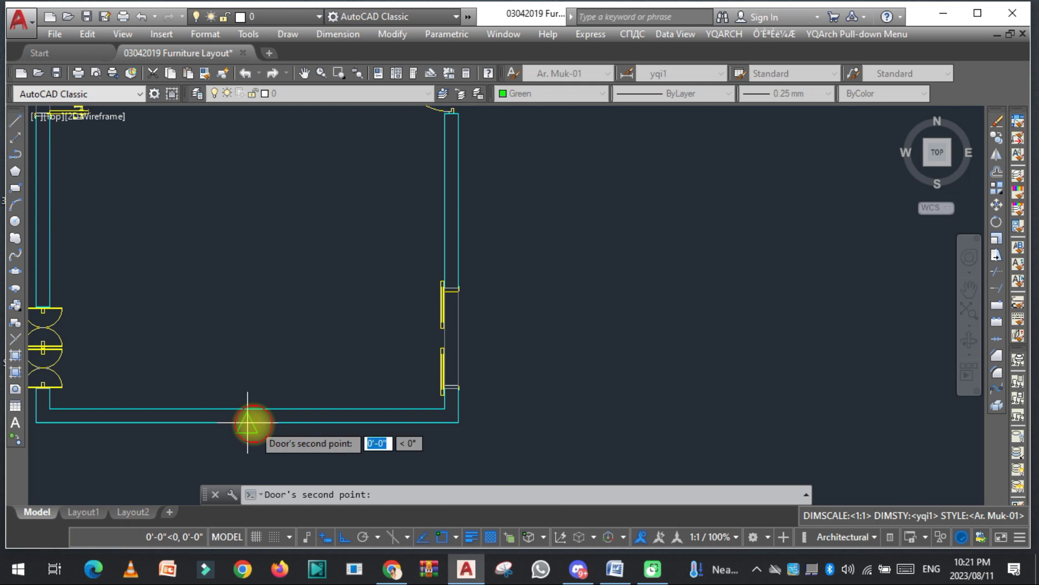
{"action": "key", "text": "Escape"}
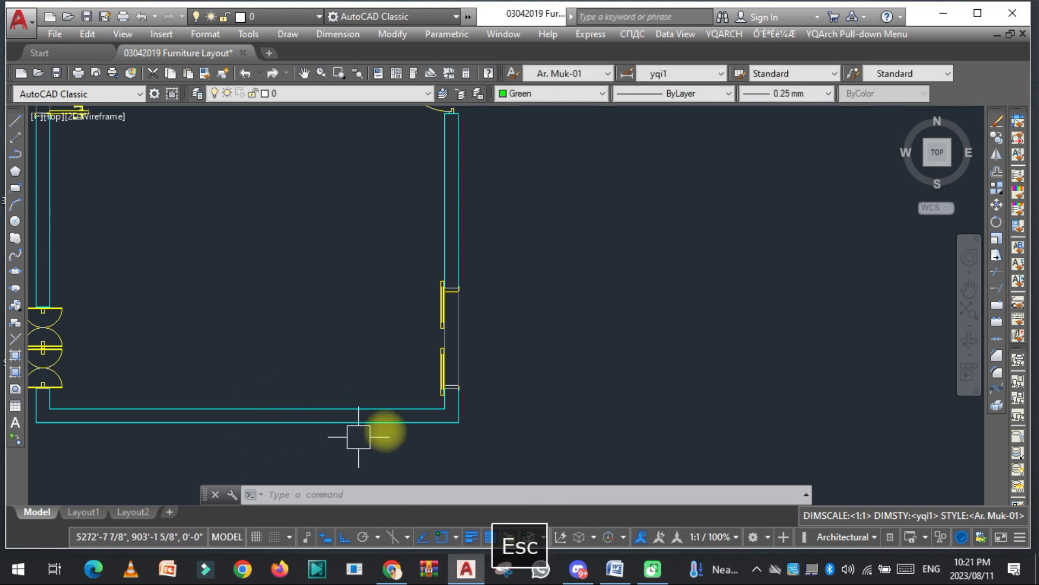
{"action": "middle_click_drag", "start_coordinate": [505, 328], "coordinate": [465, 366]}
{"action": "type", "text": "E"}
{"action": "key", "text": "space"}
{"action": "key", "text": "Escape"}
{"action": "scroll", "coordinate": [479, 379], "scroll_direction": "up", "scroll_amount": 2}
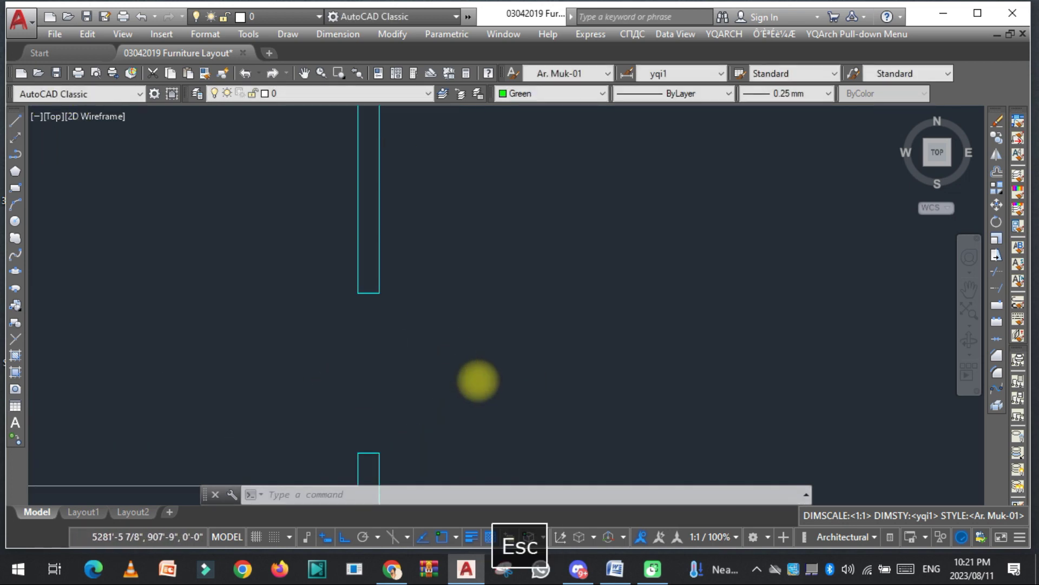
Step: Draw a pocket door across the wall gap with wall thickness 8 using ADT
{"action": "type", "text": "ADT"}
{"action": "key", "text": "space"}
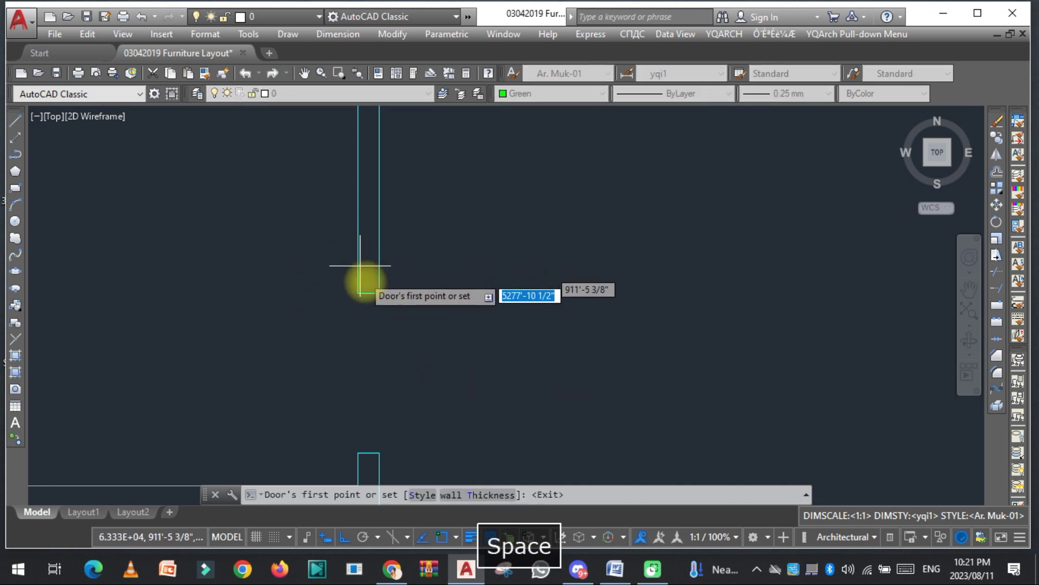
{"action": "left_click", "coordinate": [368, 292]}
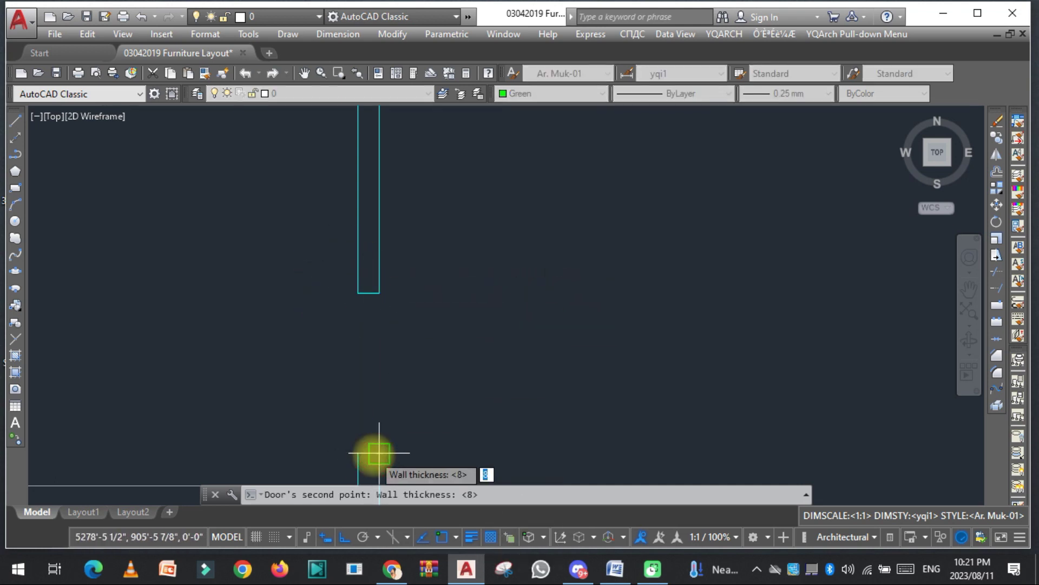
{"action": "scroll", "coordinate": [370, 322], "scroll_direction": "down", "scroll_amount": 2}
{"action": "left_click", "coordinate": [367, 315]}
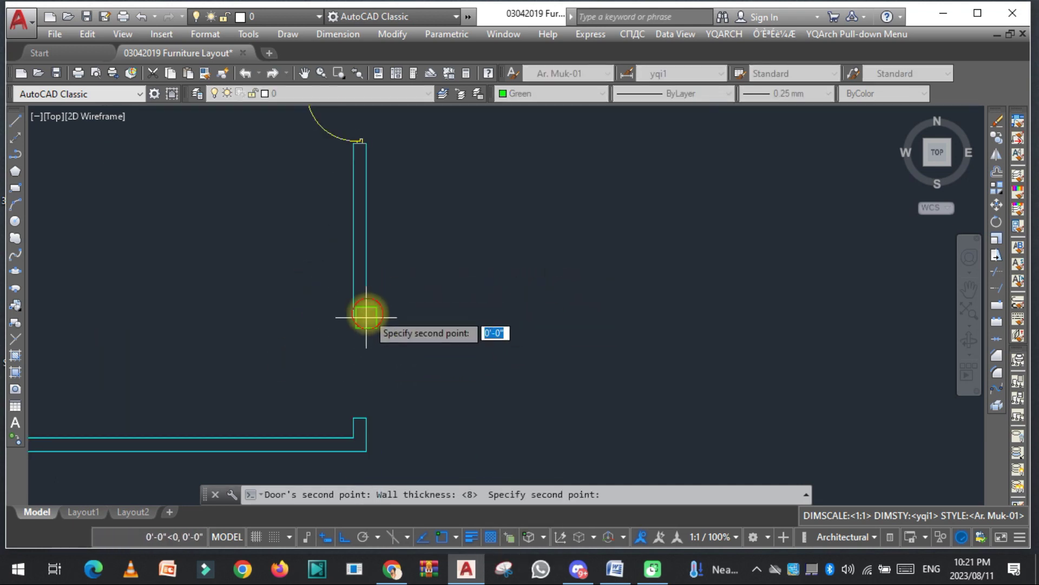
{"action": "left_click", "coordinate": [367, 423]}
{"action": "scroll", "coordinate": [336, 367], "scroll_direction": "up", "scroll_amount": 4}
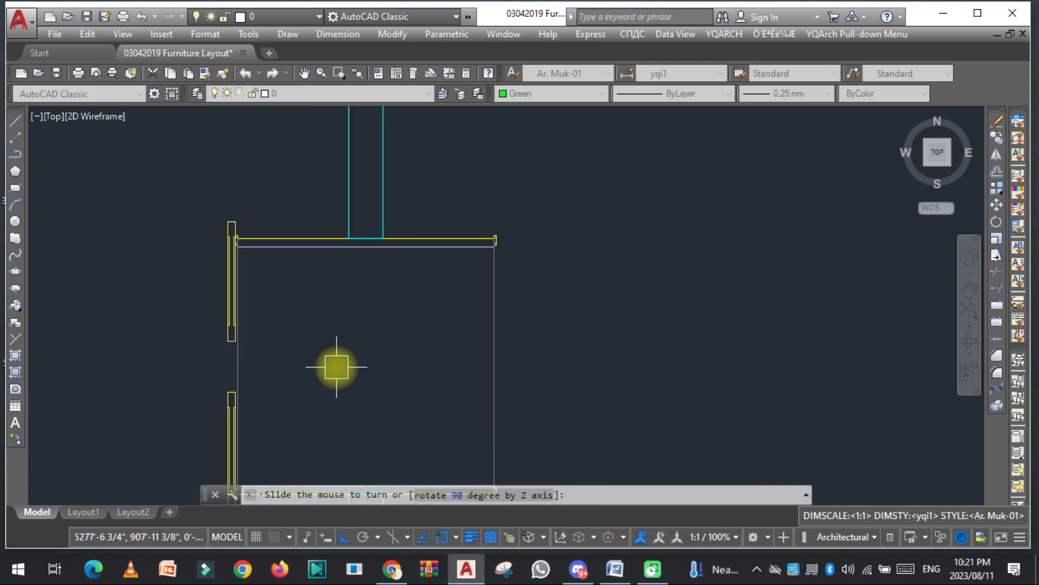
{"action": "scroll", "coordinate": [232, 332], "scroll_direction": "down", "scroll_amount": 3}
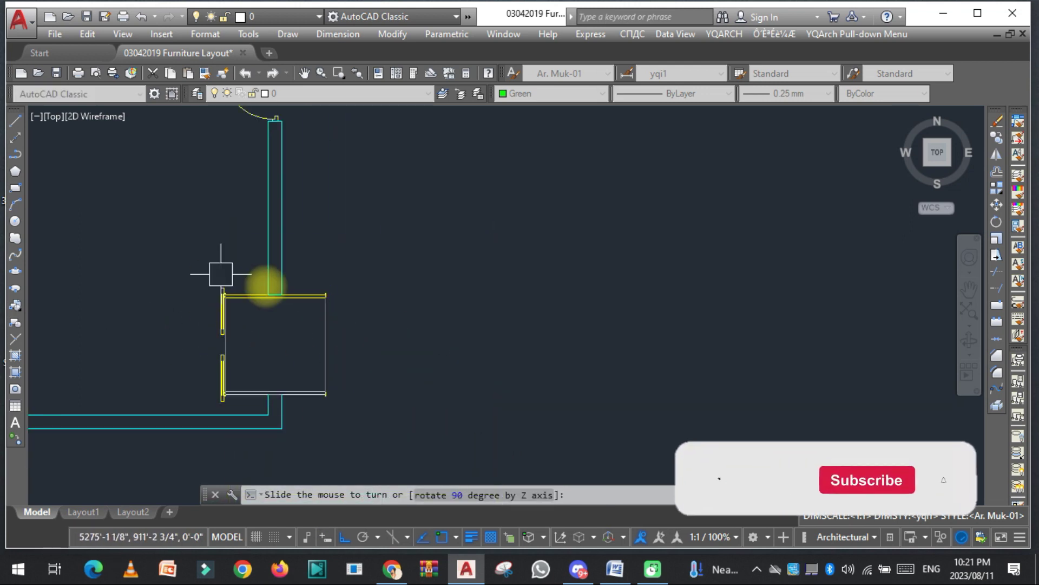
{"action": "key", "text": "Escape"}
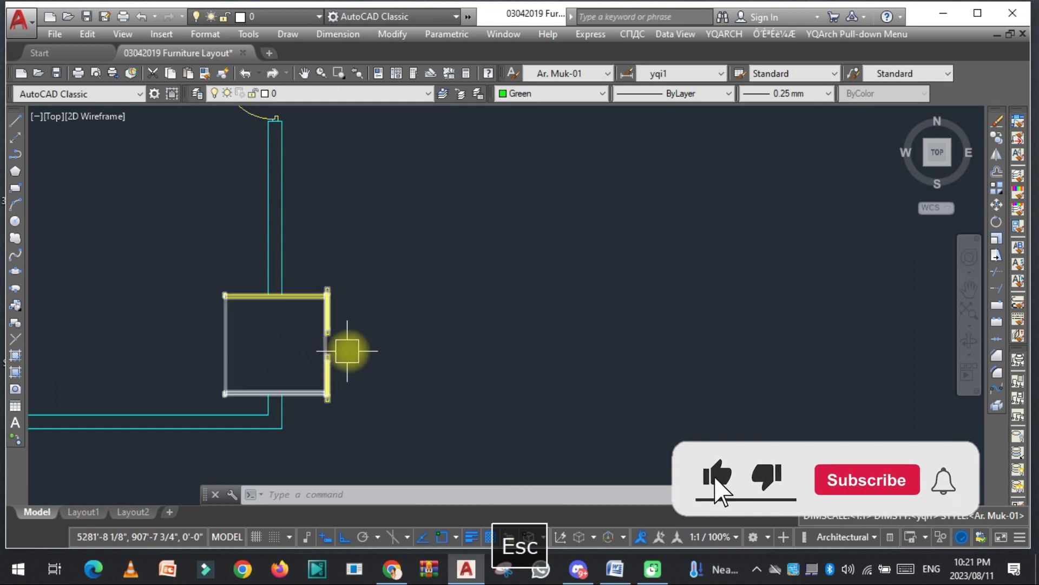
Step: Erase the new pocket door with a crossing selection
{"action": "key", "text": "e"}
{"action": "key", "text": "space"}
{"action": "left_click", "coordinate": [359, 325]}
{"action": "left_click", "coordinate": [219, 355]}
{"action": "key", "text": "space"}
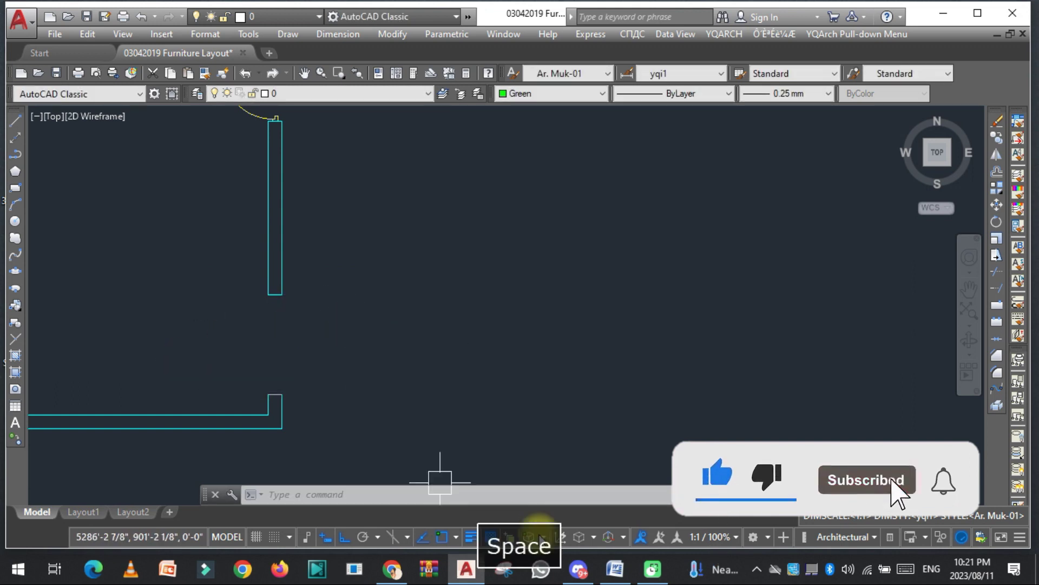
Step: Highlight the REPLACE A POCKET DOOR (TDD) line in Word's command list
{"action": "left_click", "coordinate": [615, 573]}
{"action": "left_click_drag", "start_coordinate": [167, 458], "coordinate": [383, 464]}
{"action": "left_click", "coordinate": [414, 471]}
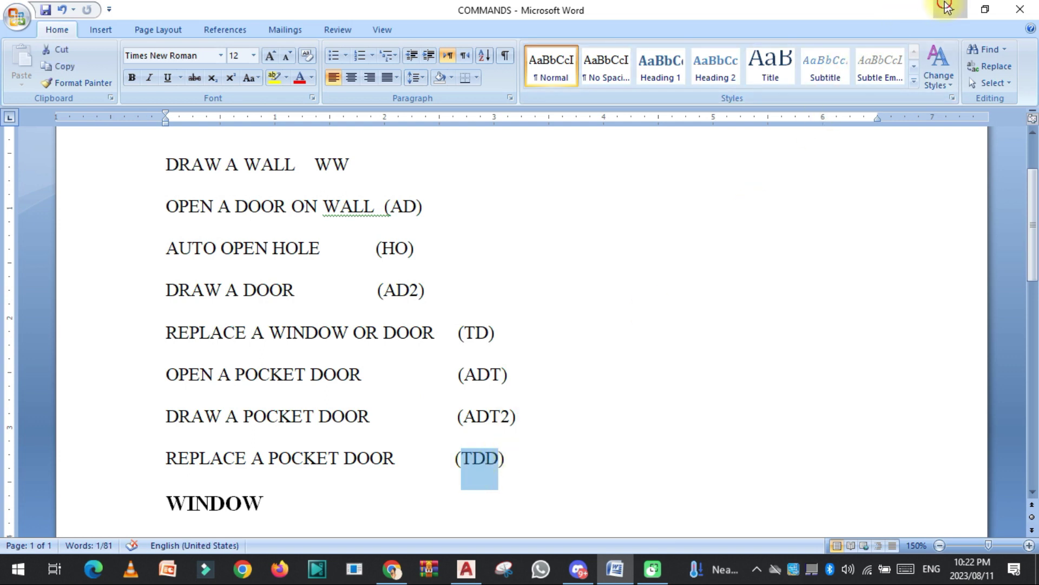
Step: Back in AutoCAD, start TDD but close the pocket door gallery and cancel
{"action": "left_click", "coordinate": [951, 9]}
{"action": "scroll", "coordinate": [304, 257], "scroll_direction": "down", "scroll_amount": 3}
{"action": "scroll", "coordinate": [256, 227], "scroll_direction": "up", "scroll_amount": 3}
{"action": "key", "text": "Escape"}
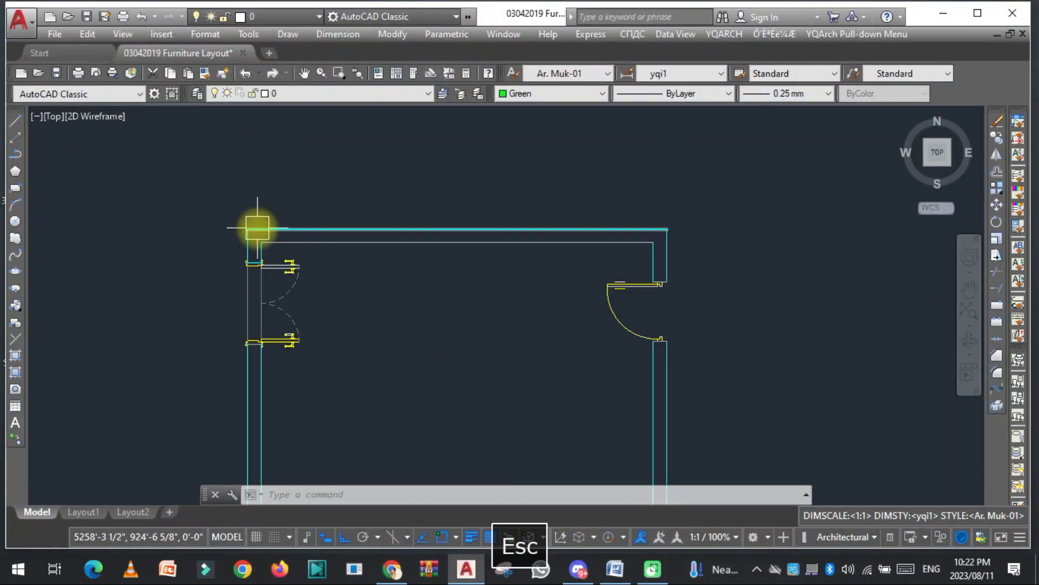
{"action": "type", "text": "TDD"}
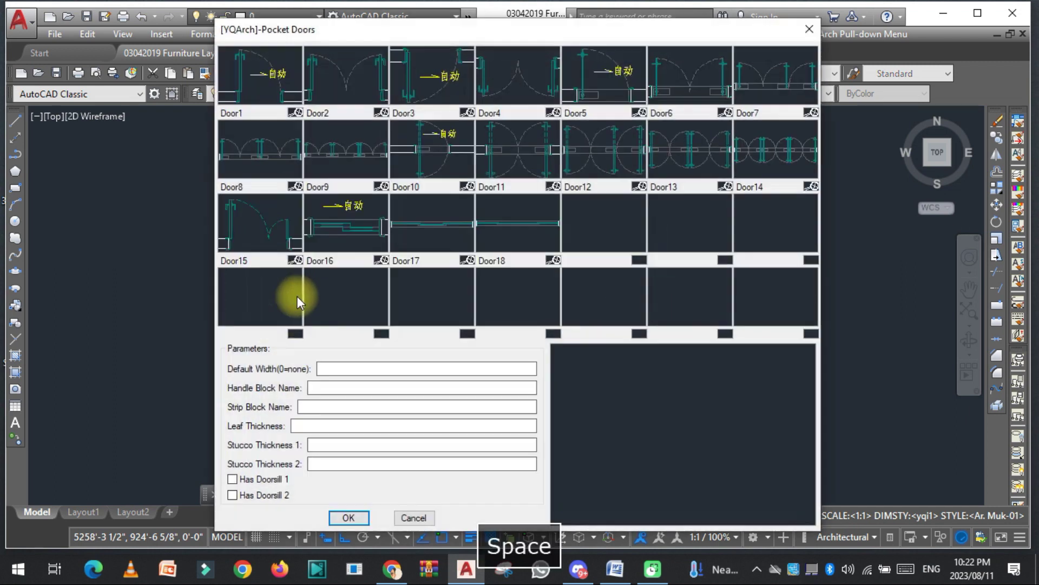
{"action": "left_click", "coordinate": [814, 28]}
{"action": "key", "text": "Escape"}
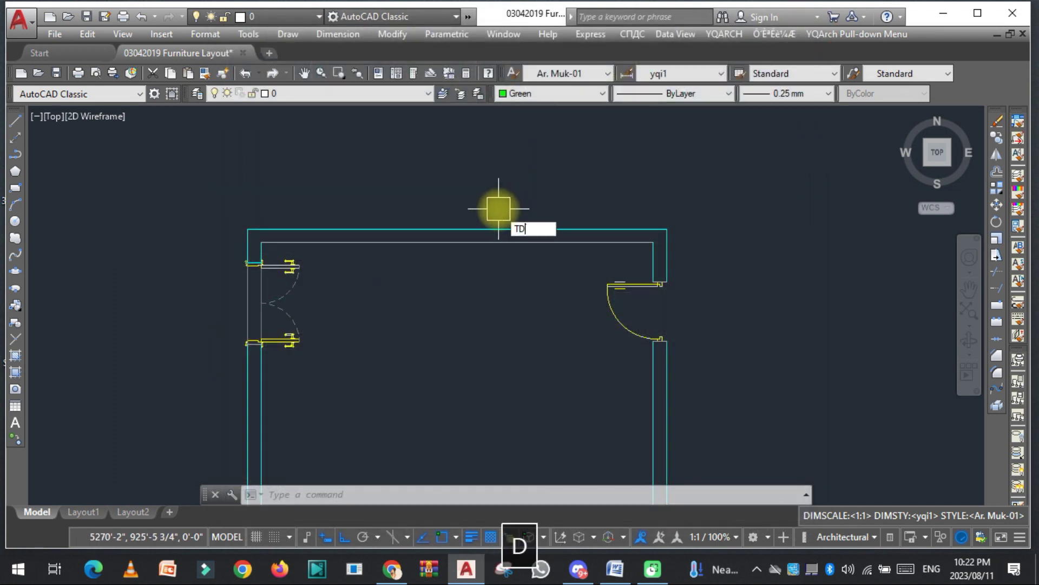
Step: Run TDD and replace the left-wall double door with the Door1 pocket door style
{"action": "key", "text": "space"}
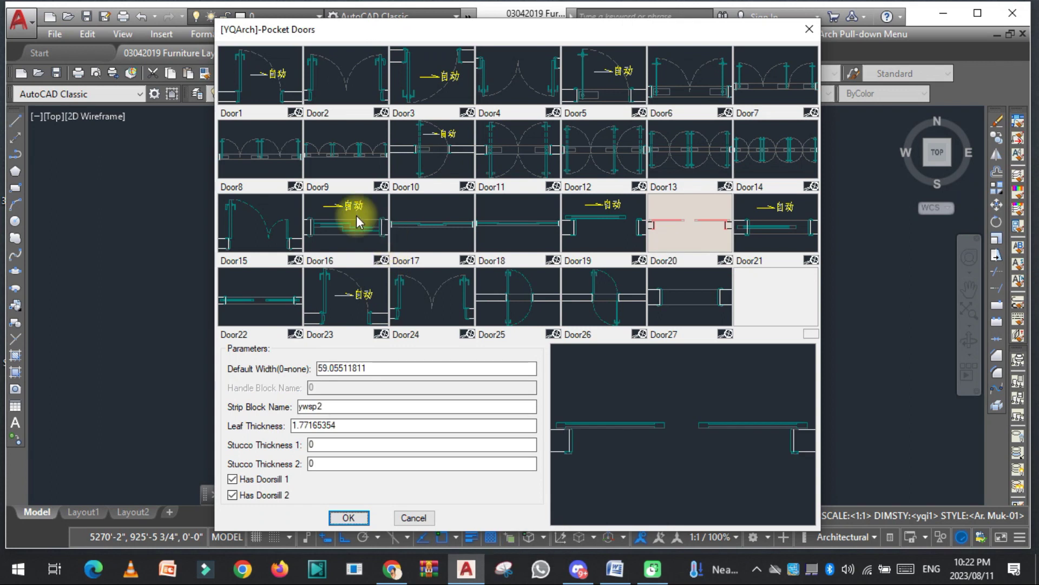
{"action": "left_click", "coordinate": [242, 82]}
{"action": "double_click", "coordinate": [243, 83]}
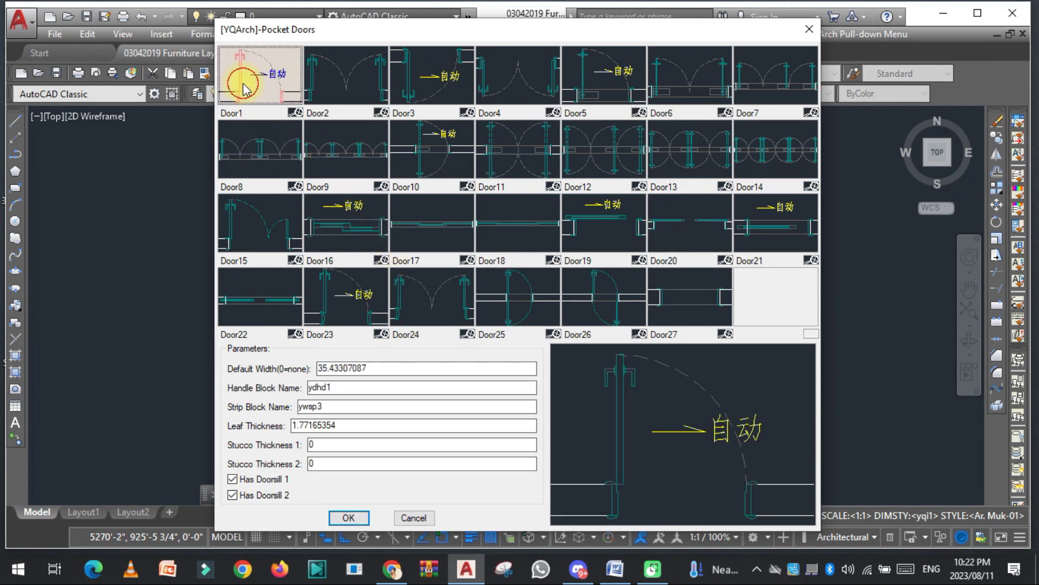
{"action": "left_click", "coordinate": [298, 297]}
{"action": "key", "text": "space"}
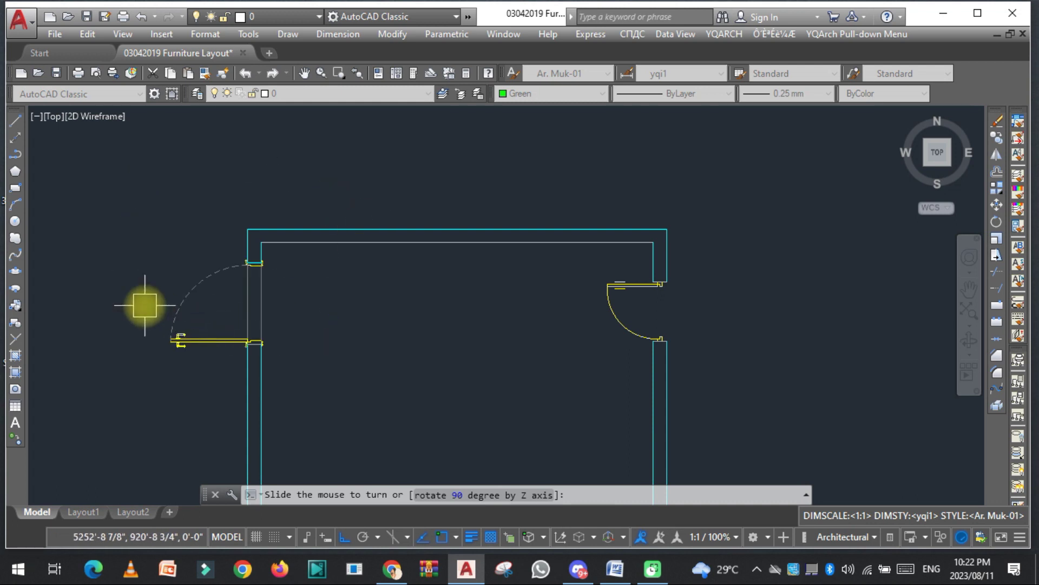
{"action": "key", "text": "Escape"}
{"action": "left_click", "coordinate": [408, 395]}
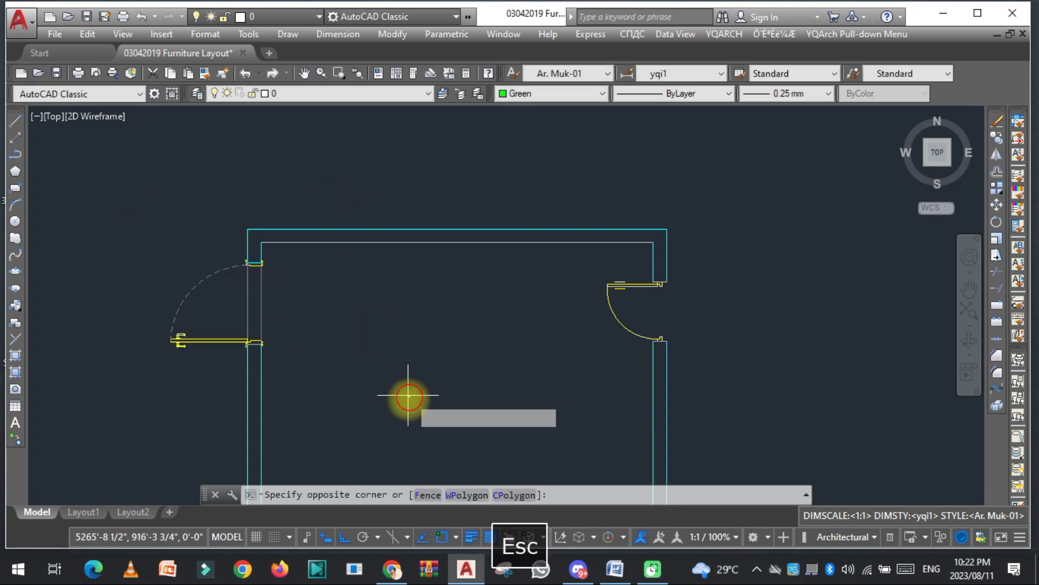